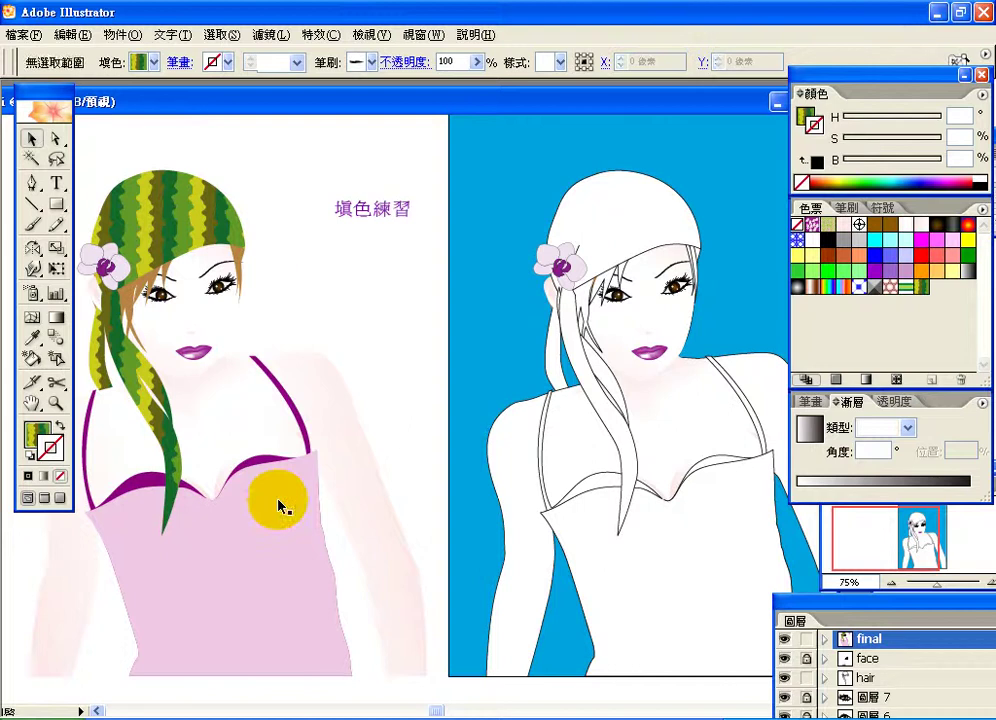
Select the coloured figure's dress, straps and skin shapes in turn, and try moving the skin shape over toward the outlined figure.
click(257, 503)
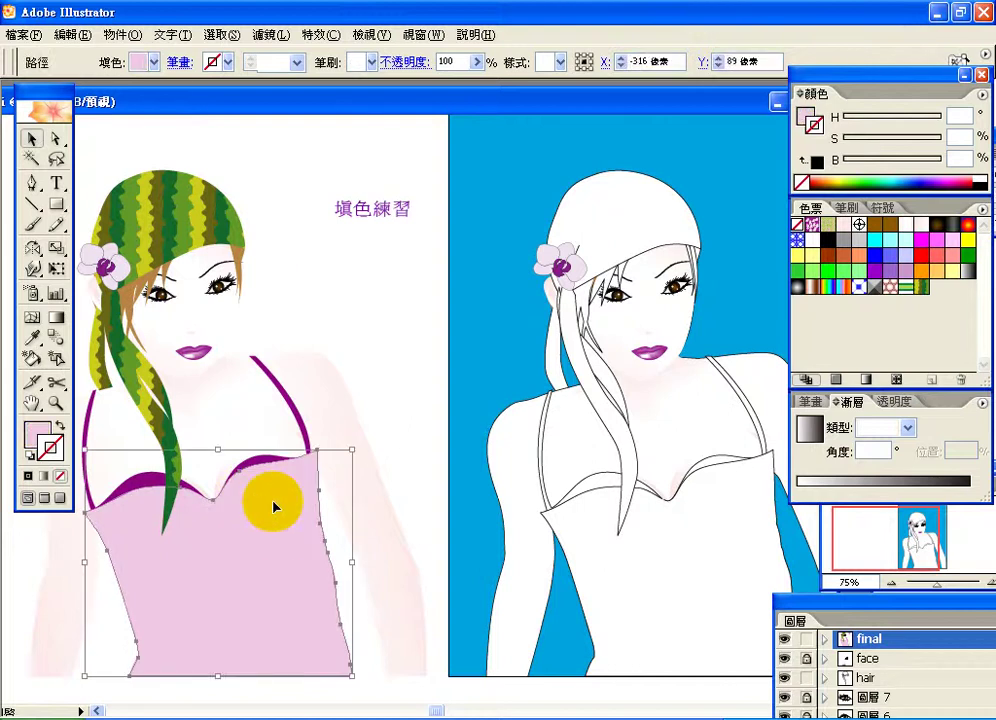
click(296, 420)
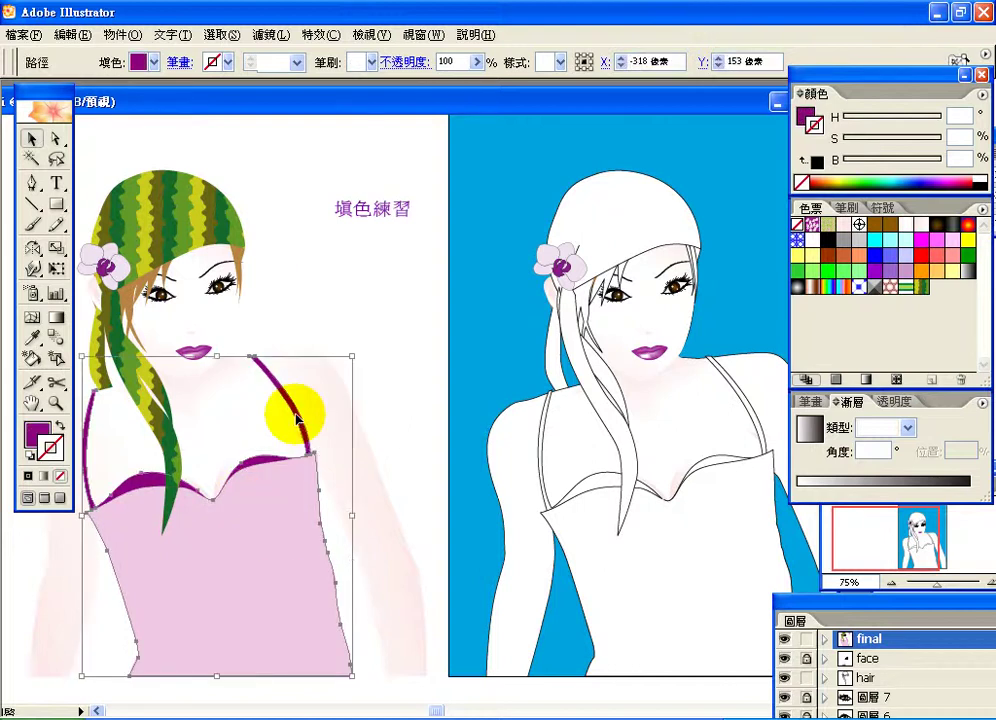
click(332, 402)
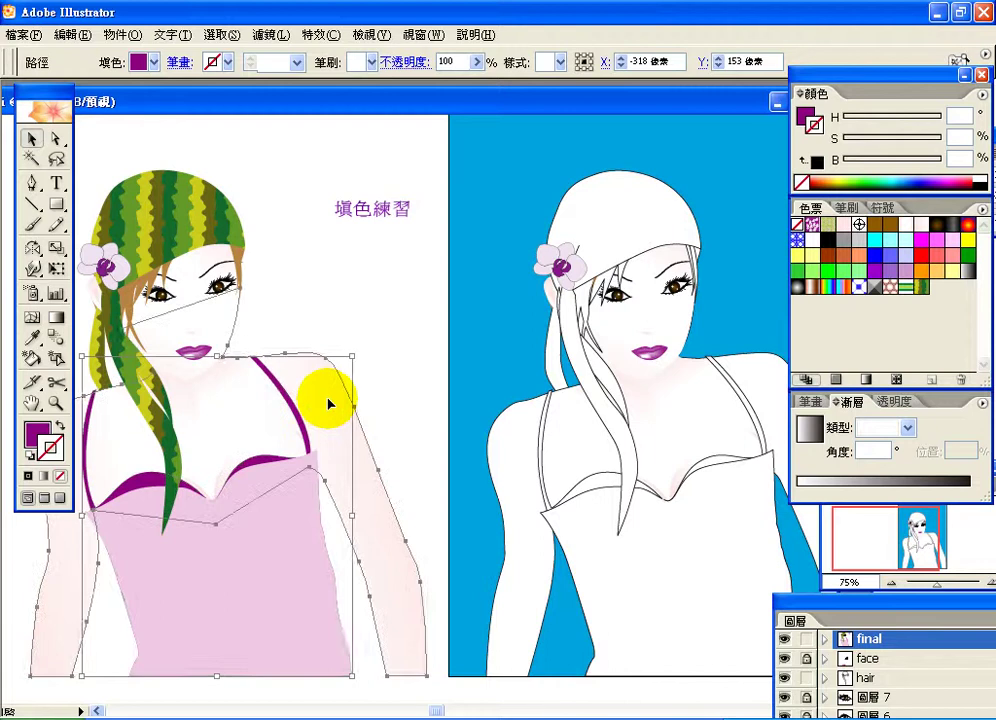
drag(330, 403, 411, 280)
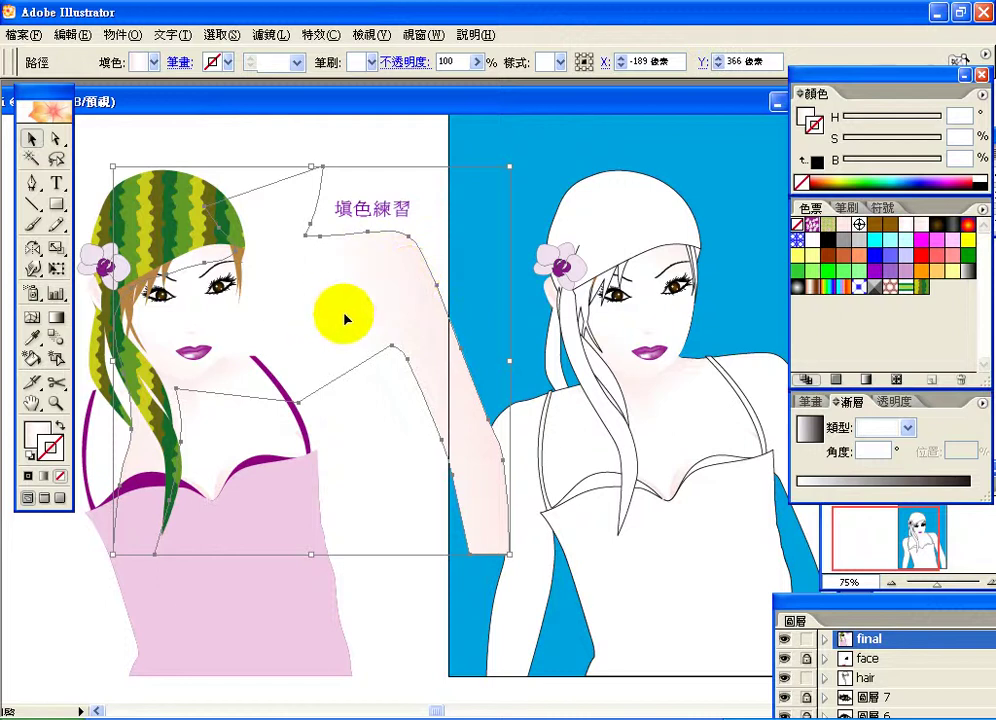
drag(338, 312, 540, 378)
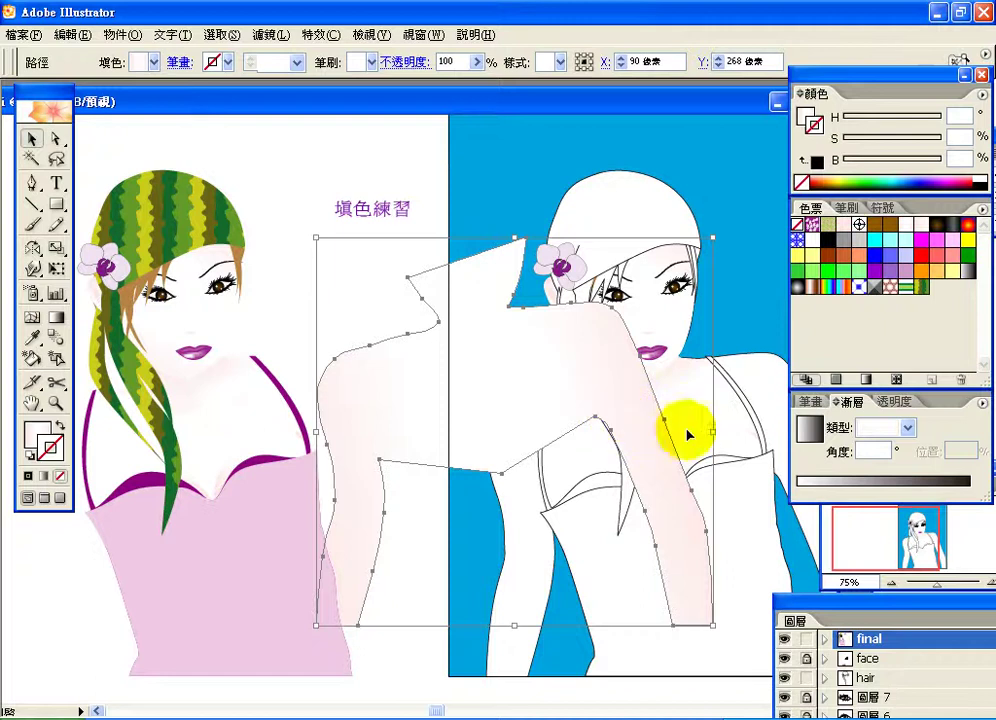
key(space)
drag(726, 336, 726, 336)
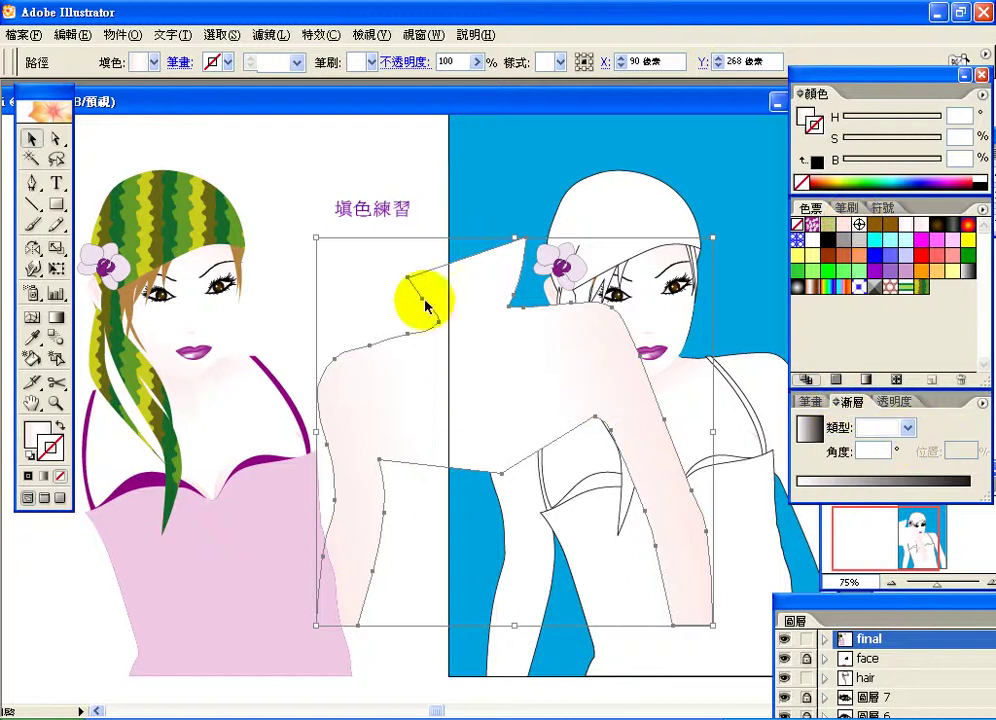
click(445, 487)
key(ctrl+z)
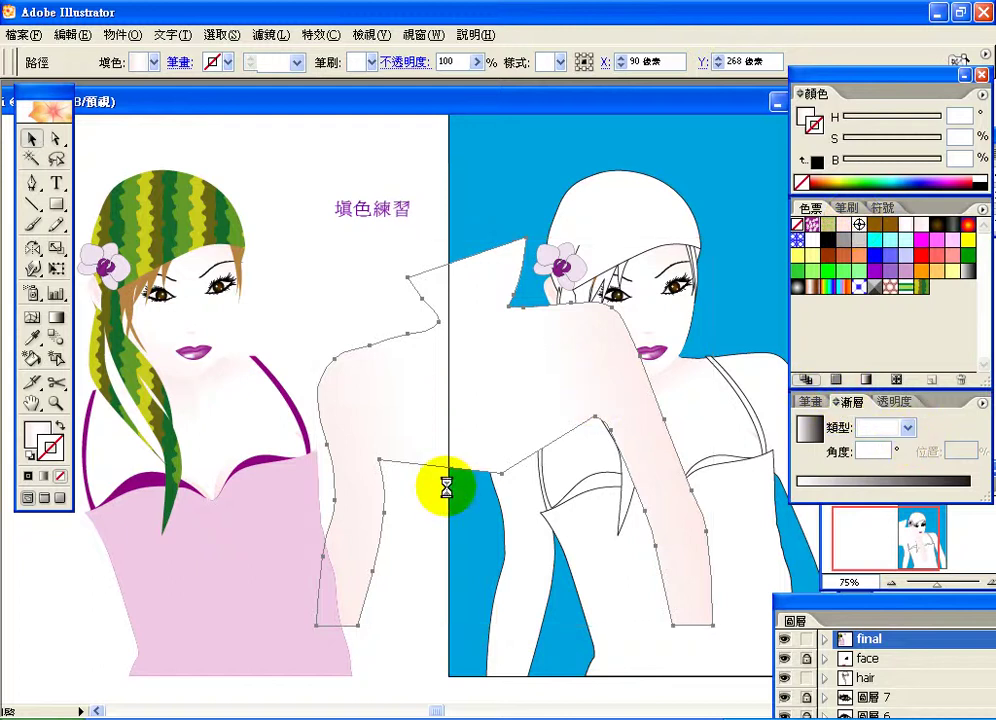
drag(295, 344, 299, 619)
drag(372, 321, 377, 504)
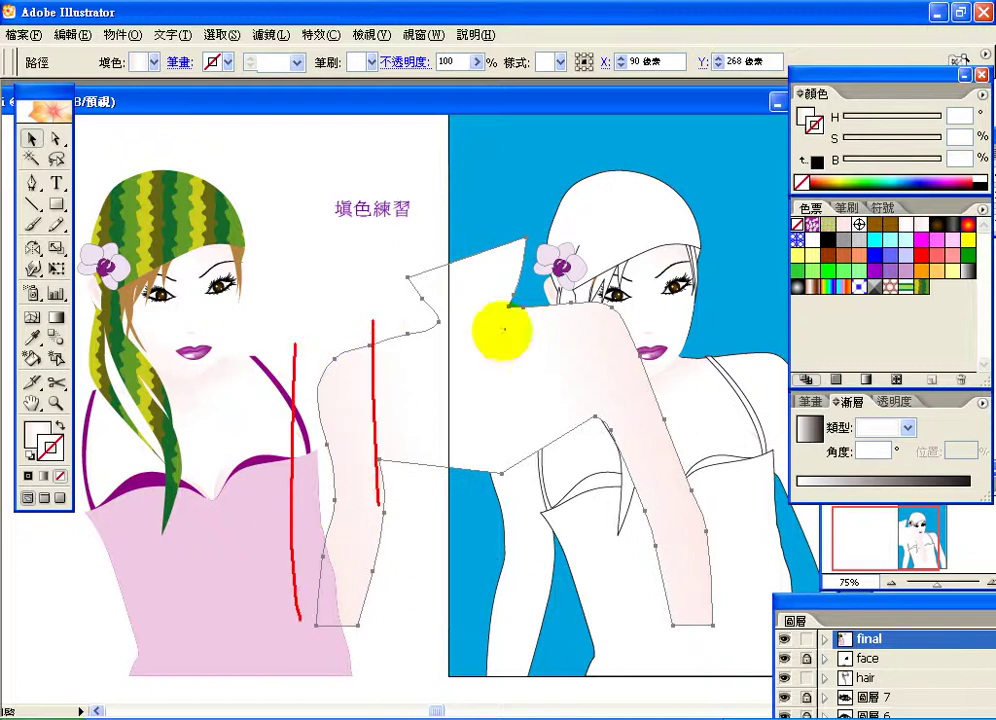
mouse_move(520, 268)
mouse_down()
mouse_move(562, 400)
mouse_move(572, 488)
mouse_up()
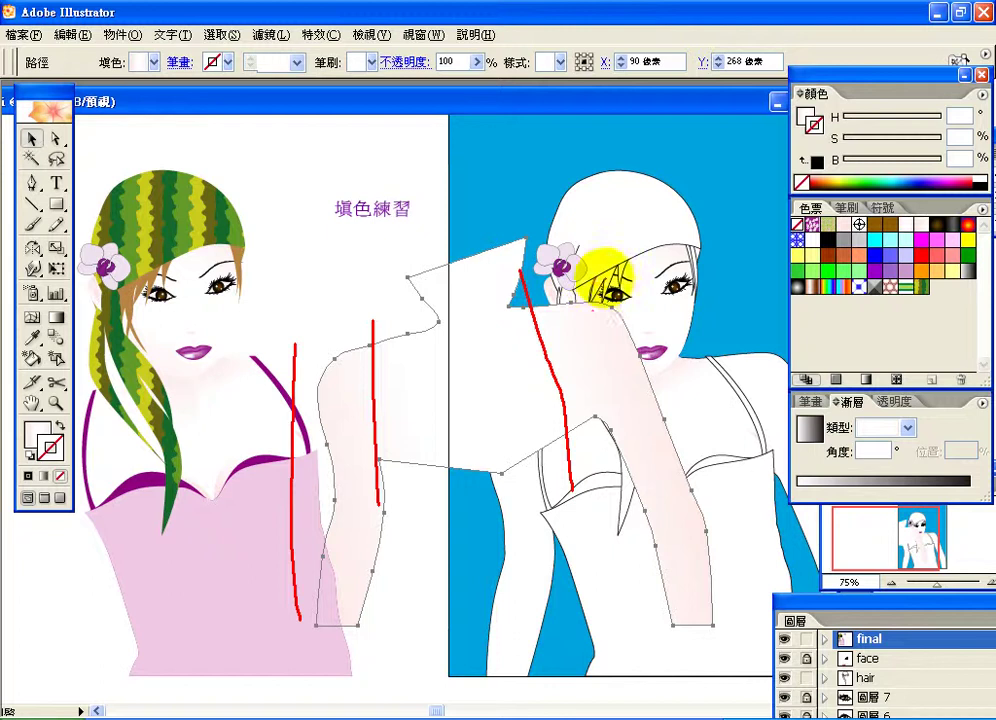
drag(607, 280, 729, 633)
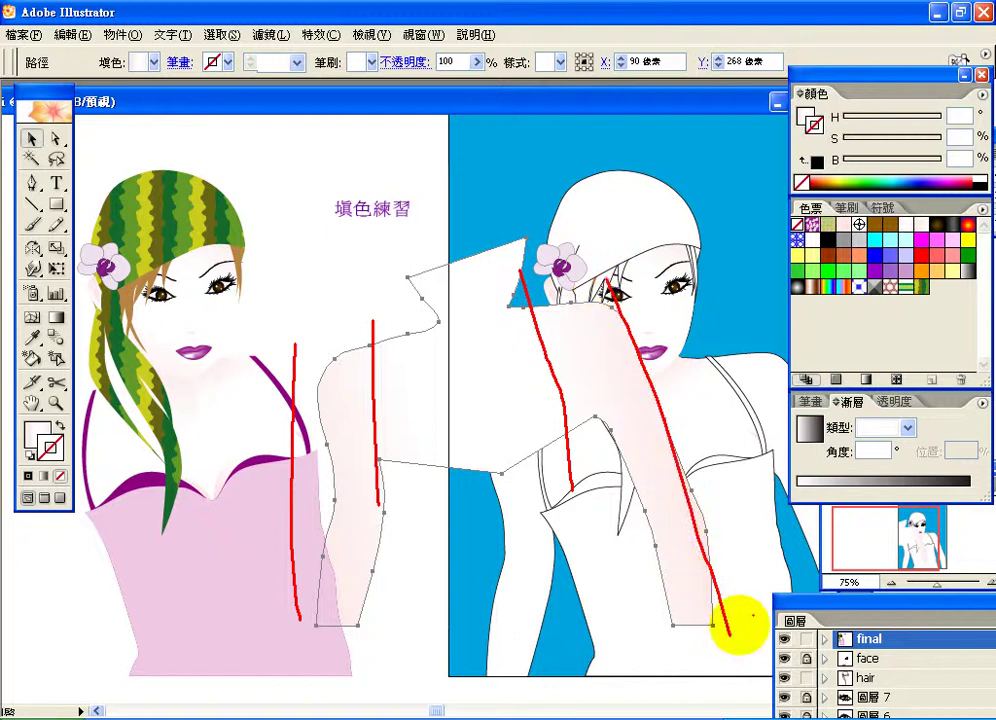
drag(804, 477, 792, 499)
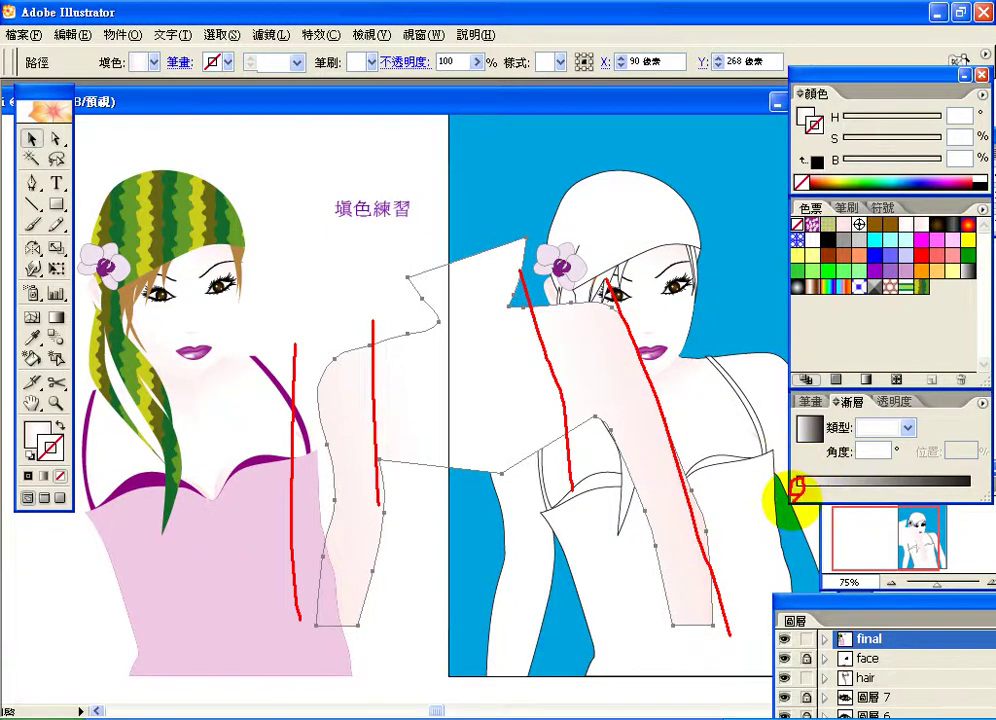
drag(969, 499, 976, 478)
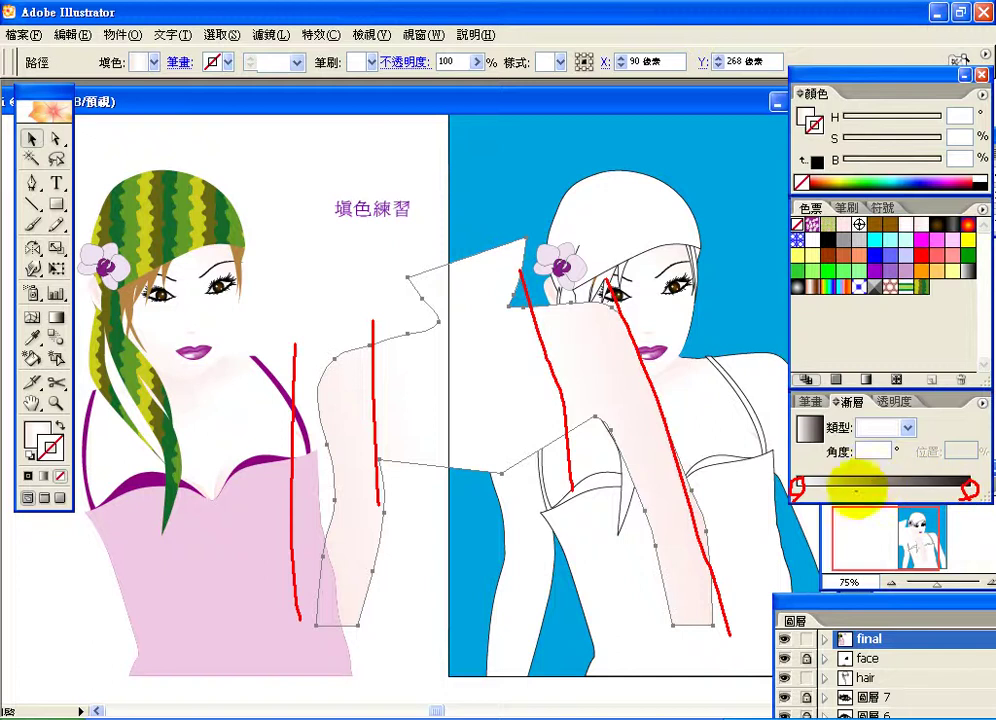
mouse_move(852, 482)
mouse_down()
mouse_move(840, 493)
mouse_move(848, 490)
mouse_up()
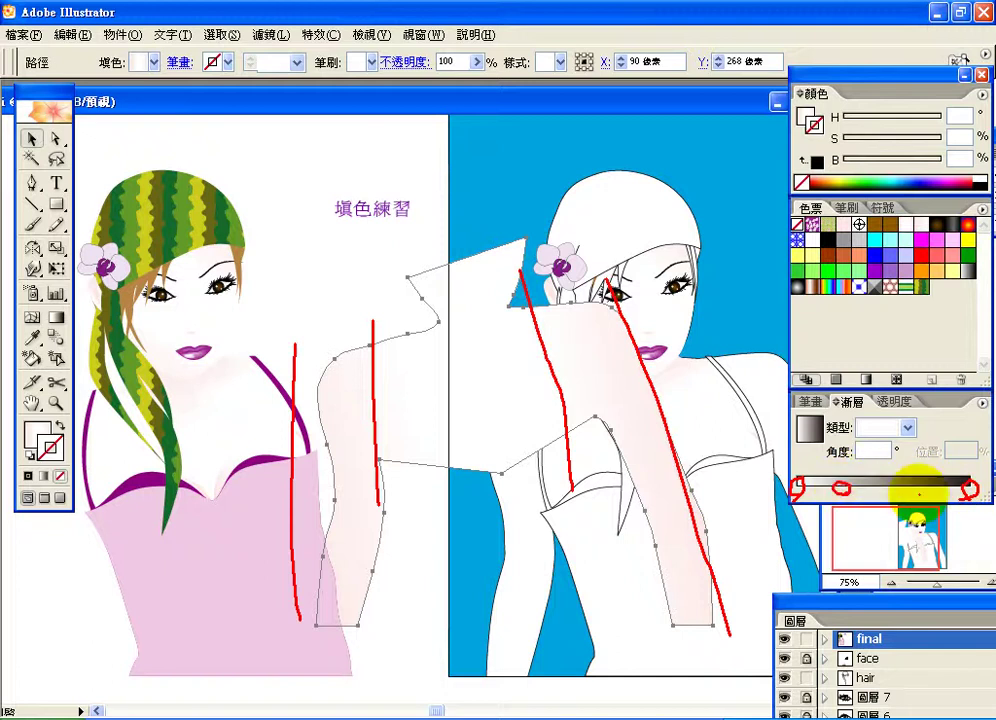
mouse_move(912, 492)
mouse_down()
mouse_move(927, 492)
mouse_move(915, 481)
mouse_move(934, 490)
mouse_up()
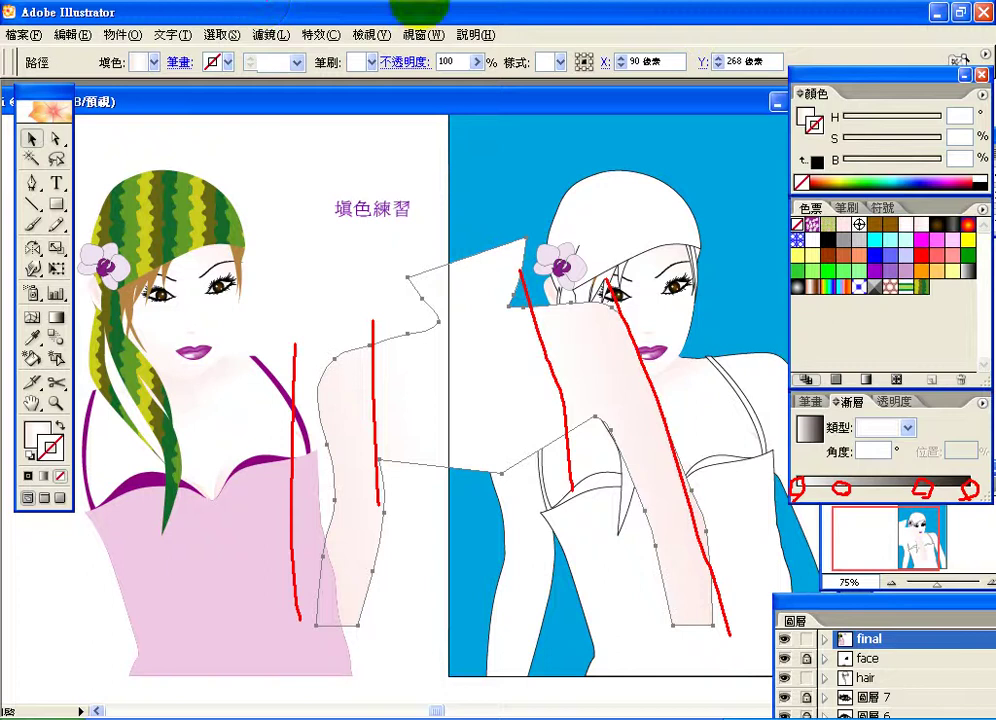
drag(141, 84, 152, 95)
drag(150, 198, 218, 171)
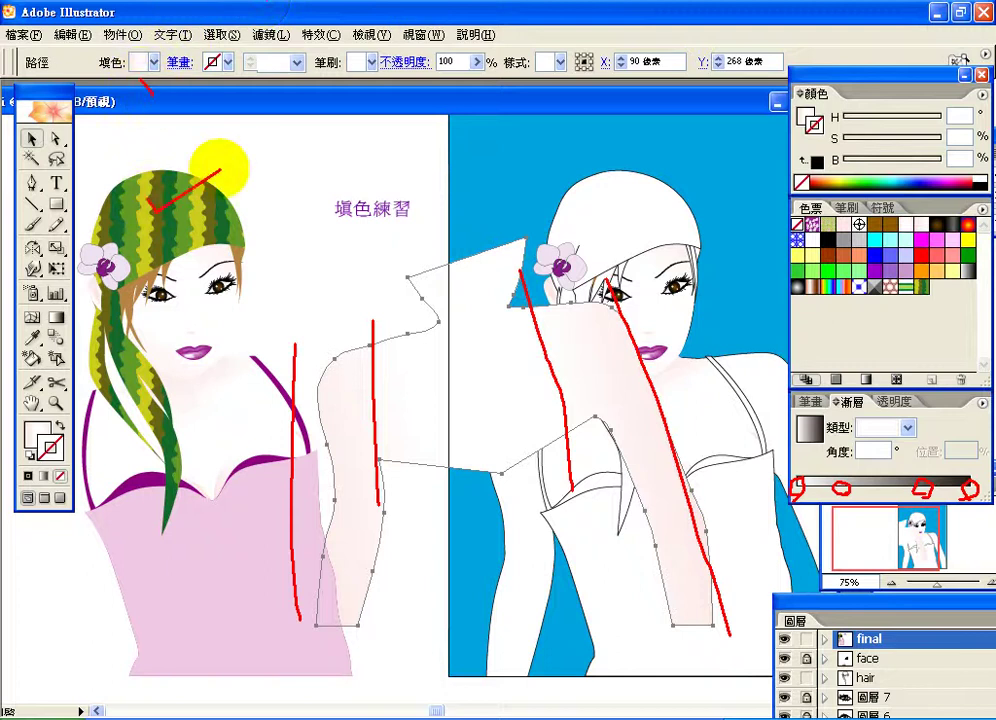
key(Escape)
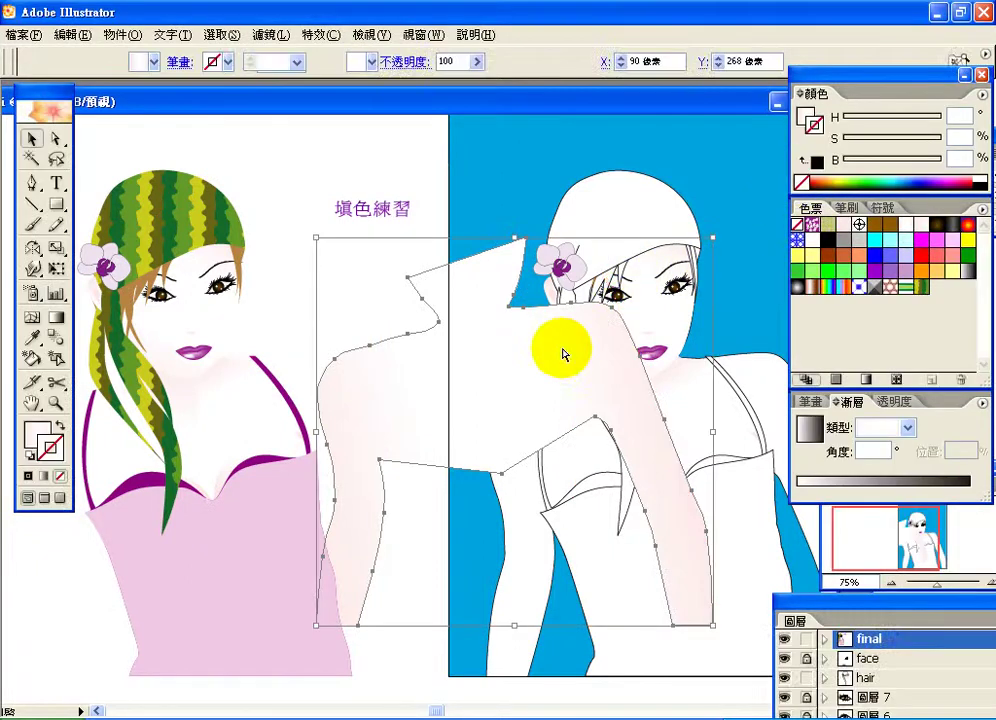
Undo the skin shape's moves and select the white headscarf on the outlined figure.
key(ctrl+z)
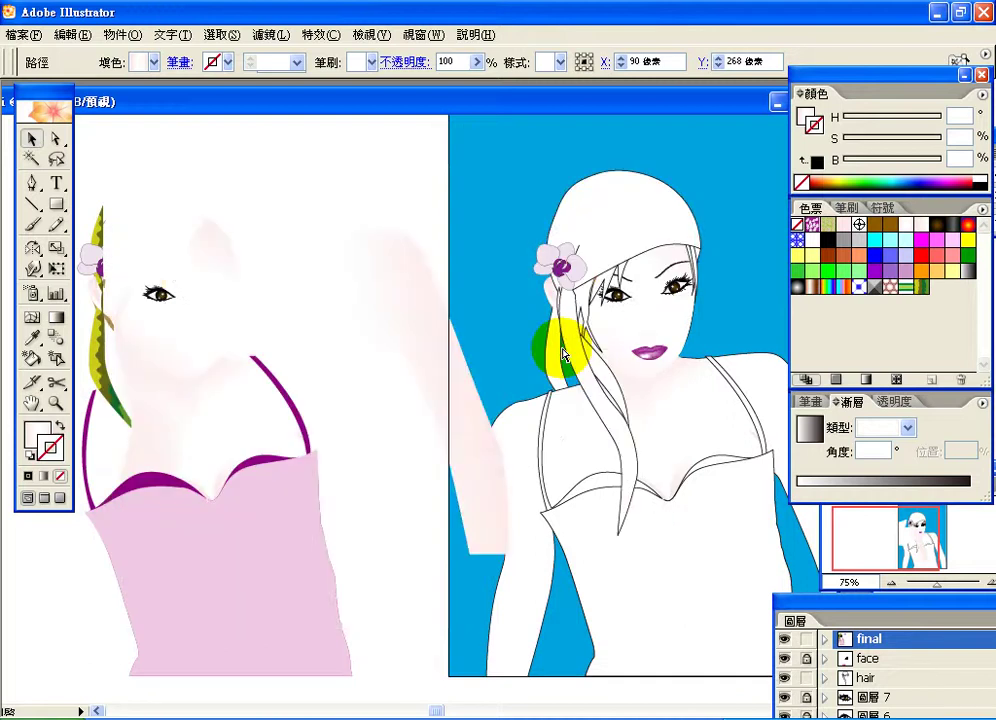
click(668, 195)
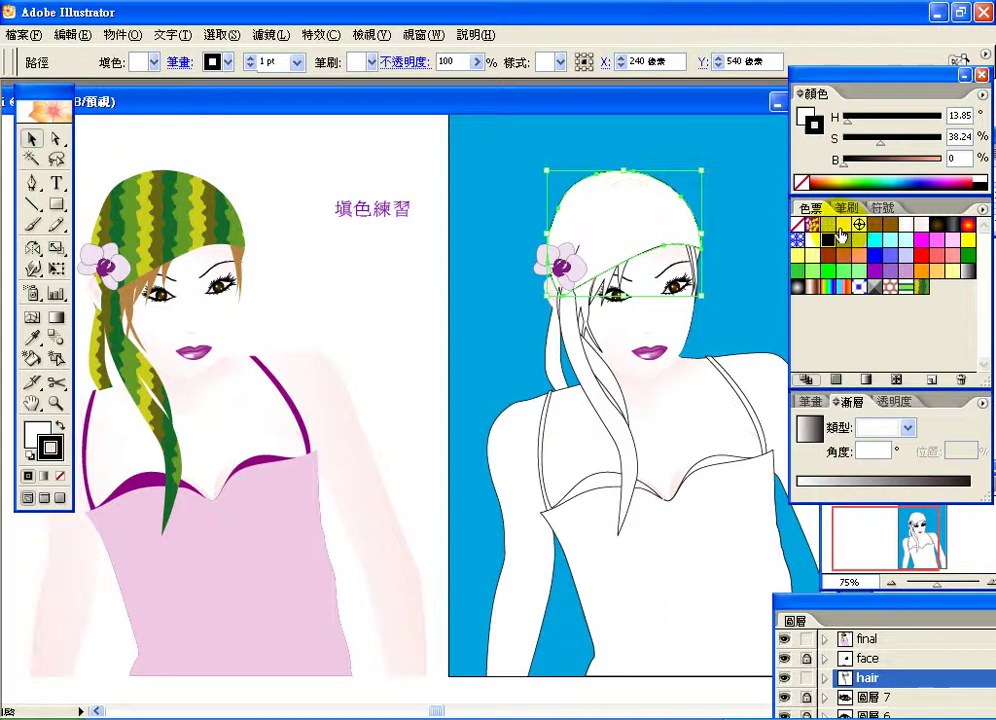
click(853, 293)
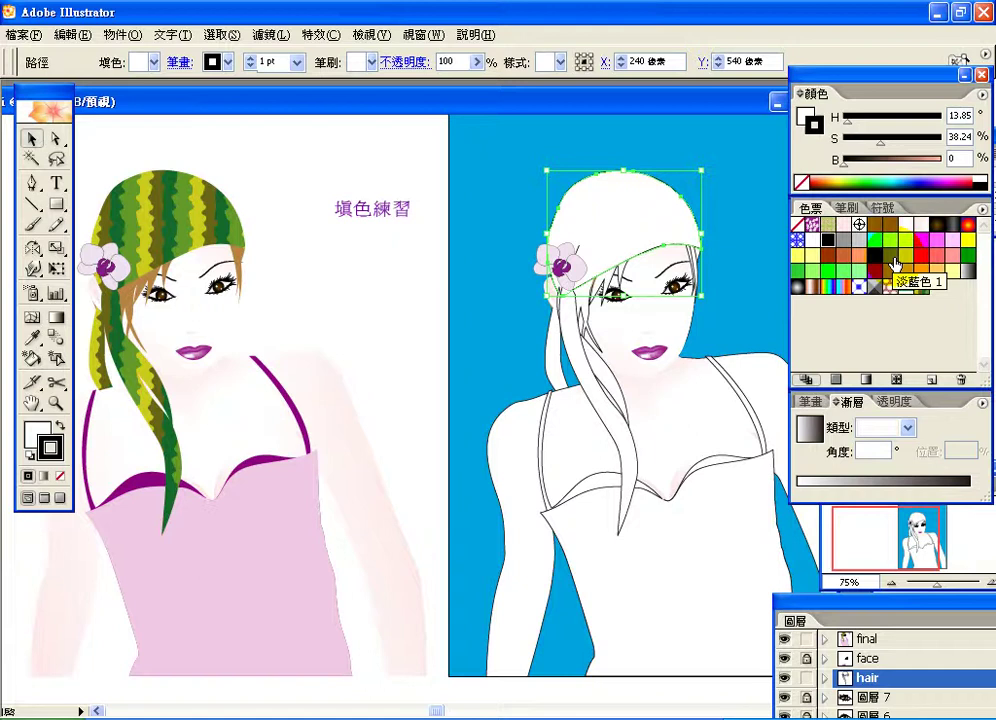
View only the colour, gradient and pattern swatches in turn, and return to showing all swatches.
click(843, 387)
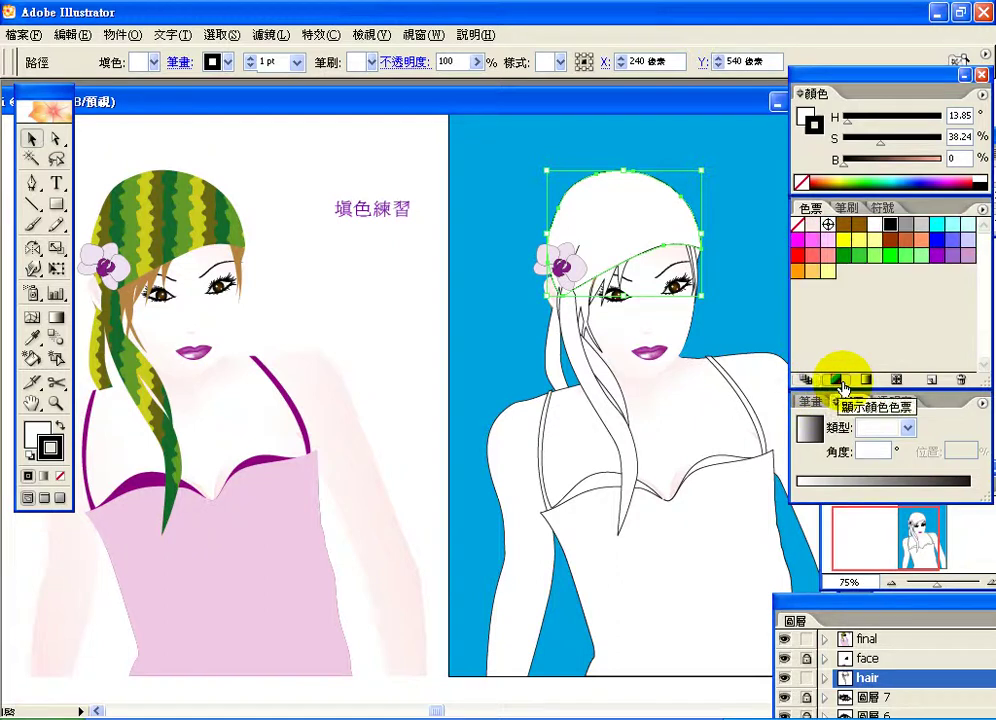
click(867, 387)
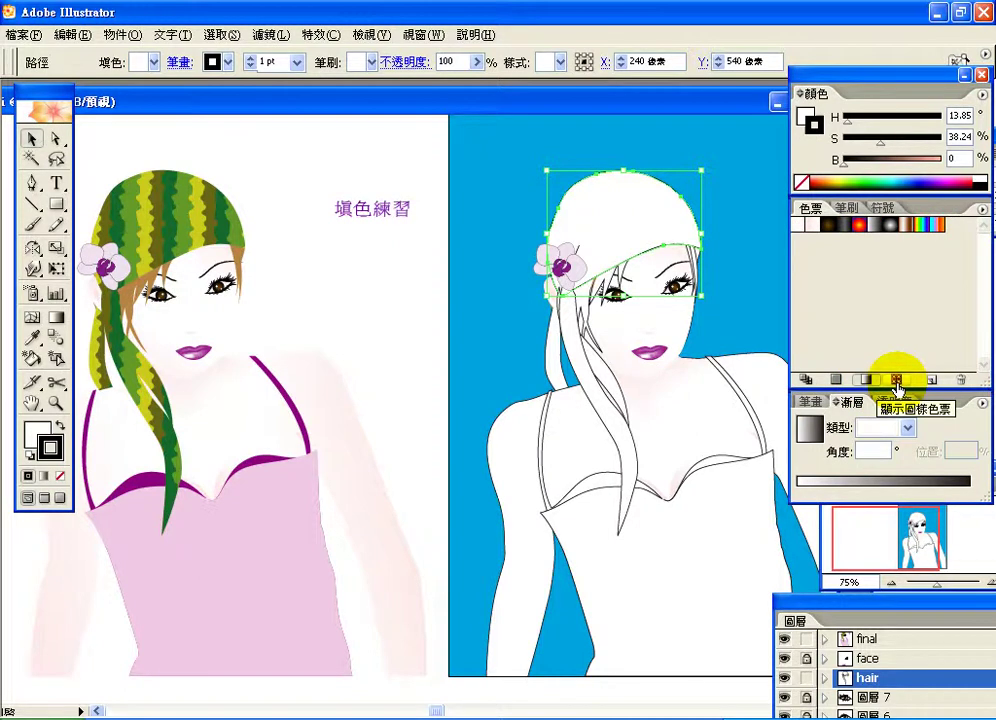
click(895, 383)
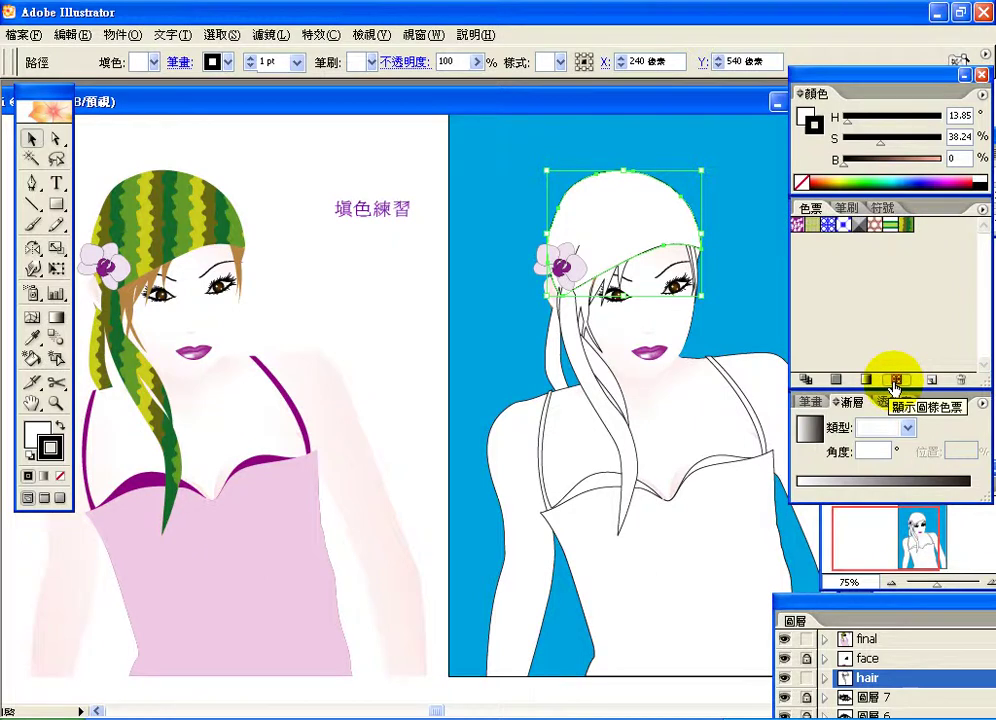
click(806, 380)
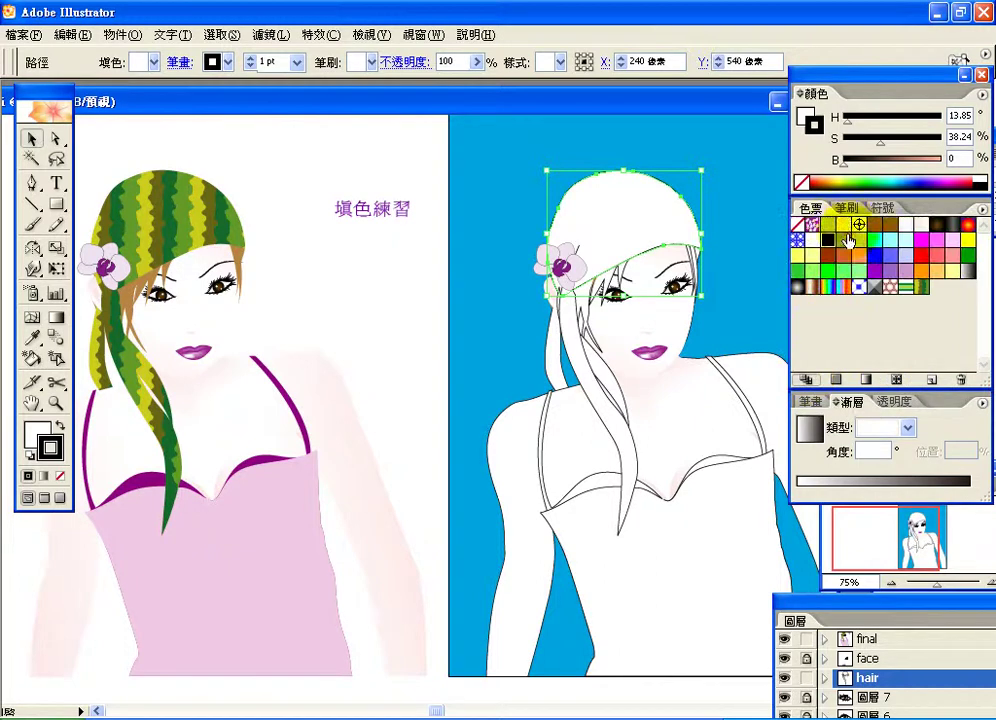
Open the 膚色 swatch library to view its skin tones, and close it again.
click(984, 212)
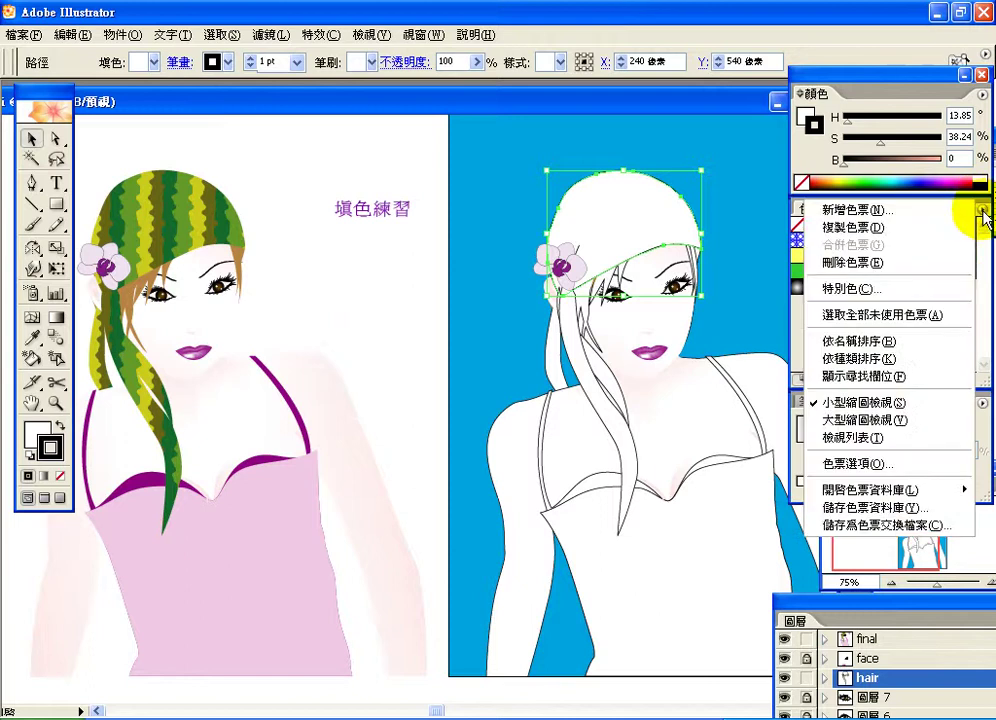
mouse_move(932, 497)
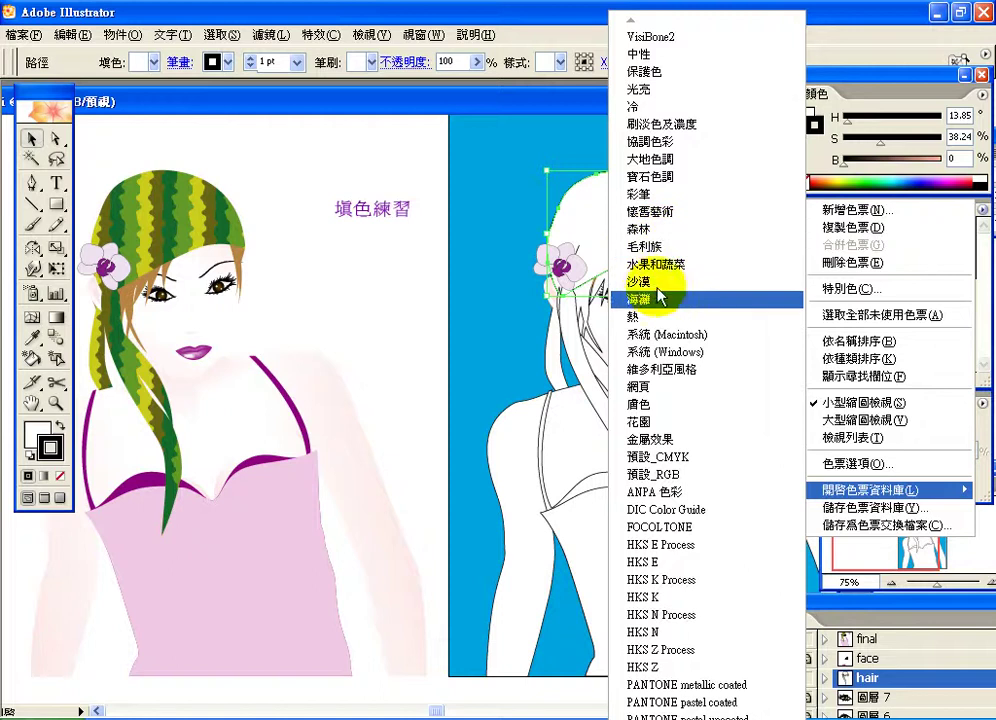
click(667, 409)
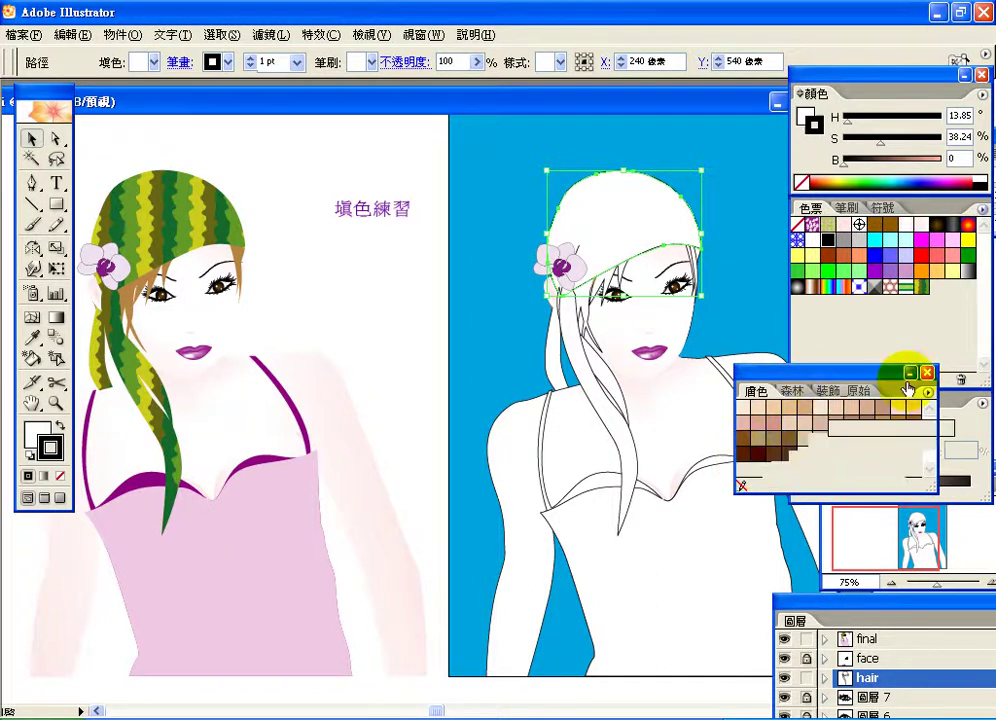
click(928, 373)
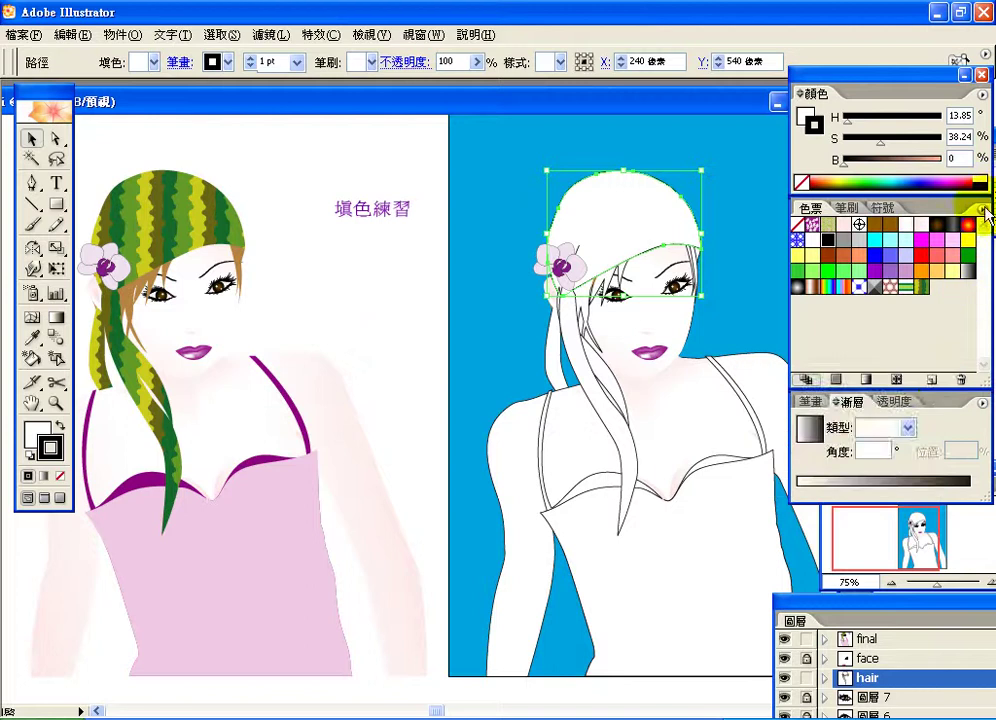
Start loading another swatch library (其他資料庫) from the Illustrator CS2 預設集 folder.
click(983, 209)
mouse_move(870, 489)
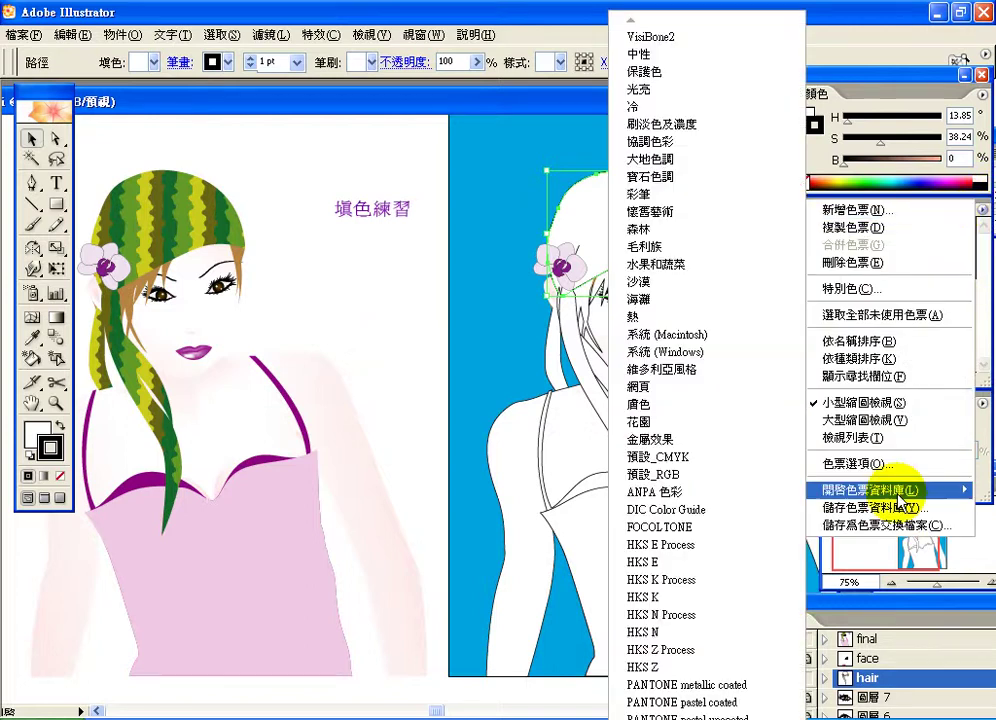
mouse_move(683, 718)
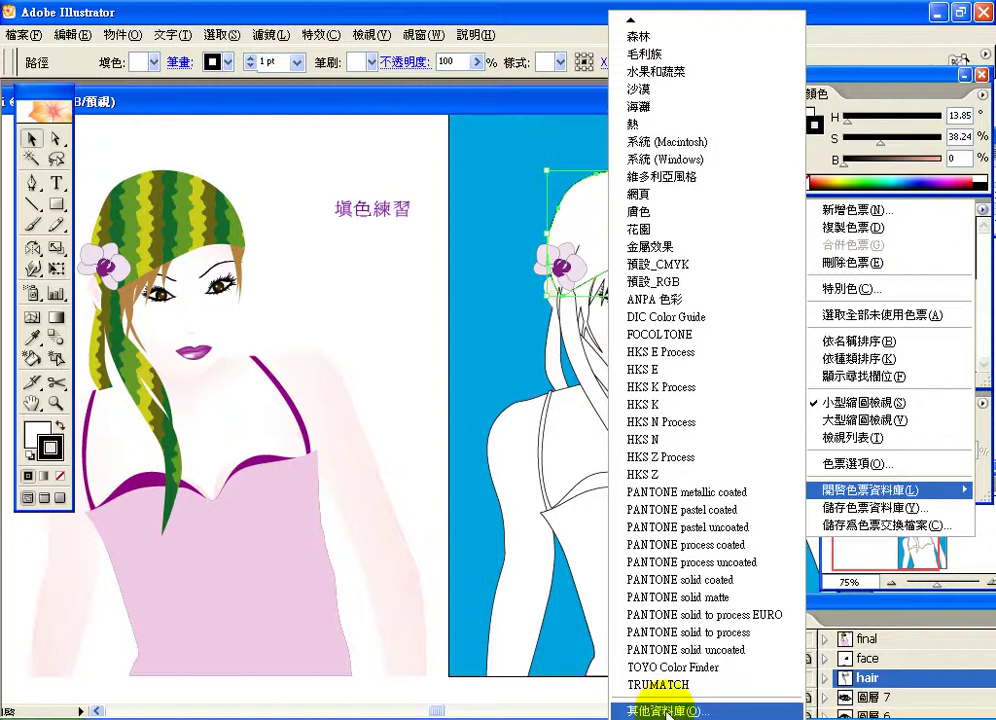
click(490, 142)
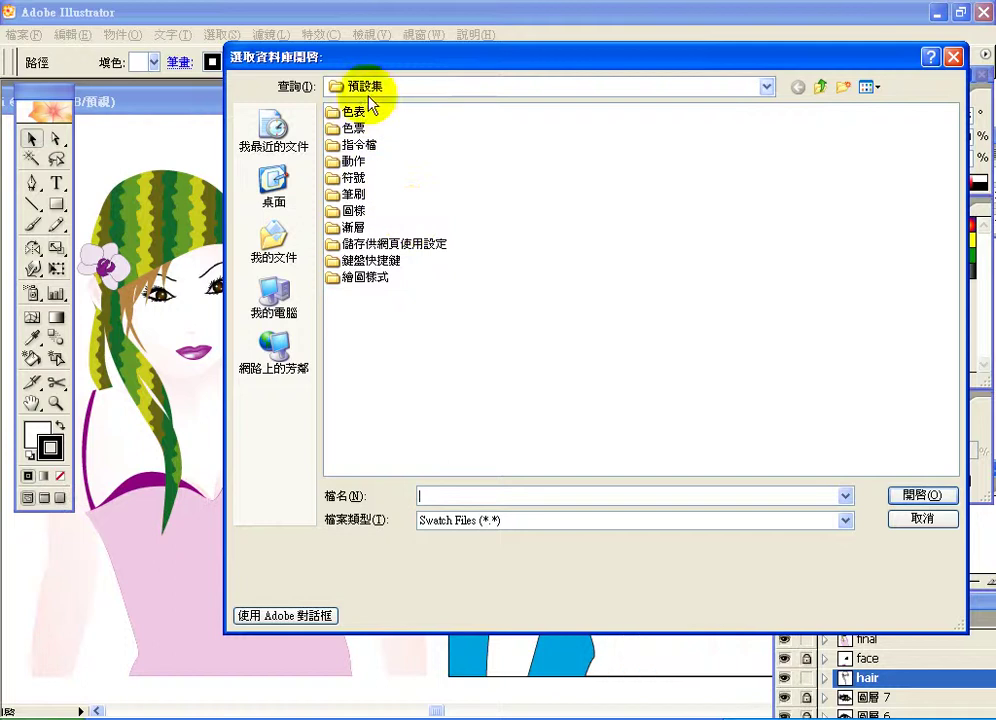
click(766, 87)
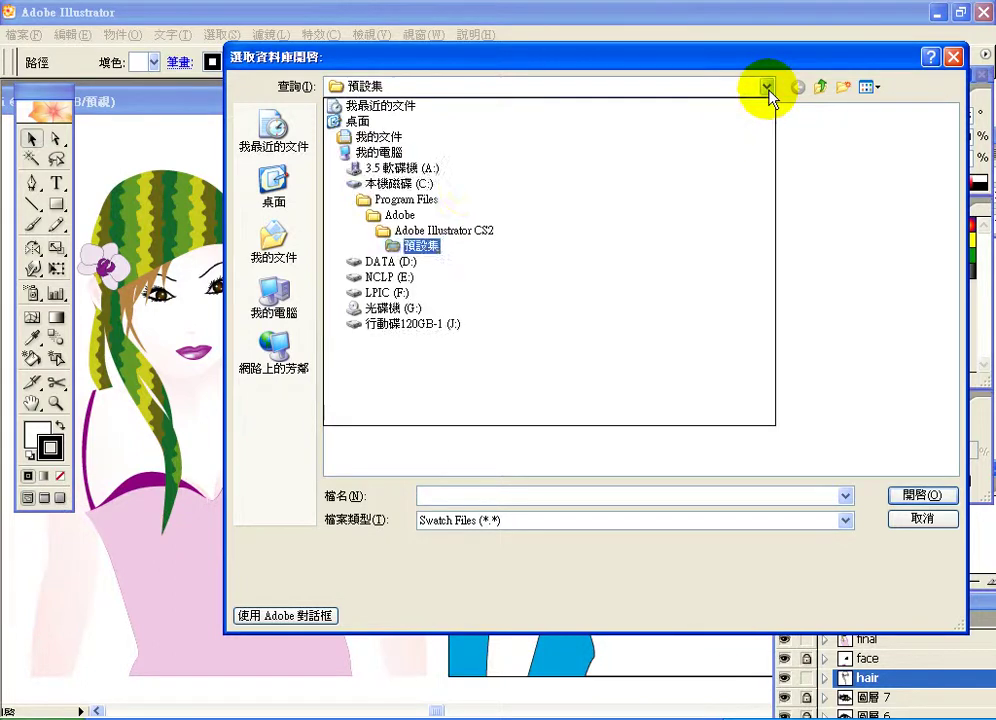
click(439, 252)
Open the 圖樣 presets folder and look at the pattern libraries in its 自然 subfolder.
click(356, 214)
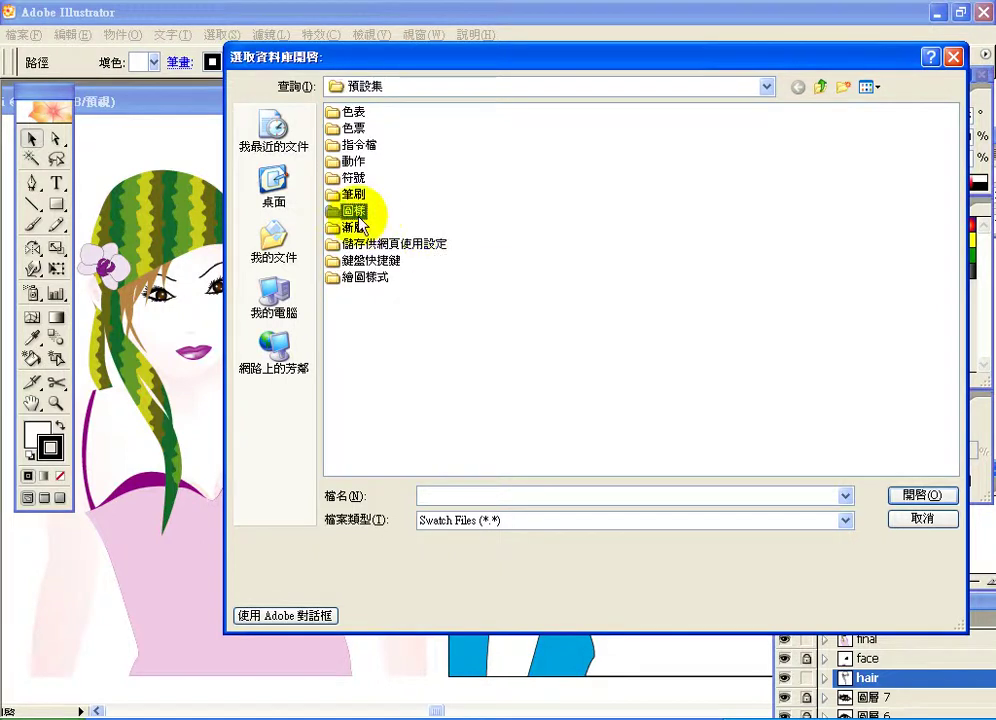
double_click(358, 217)
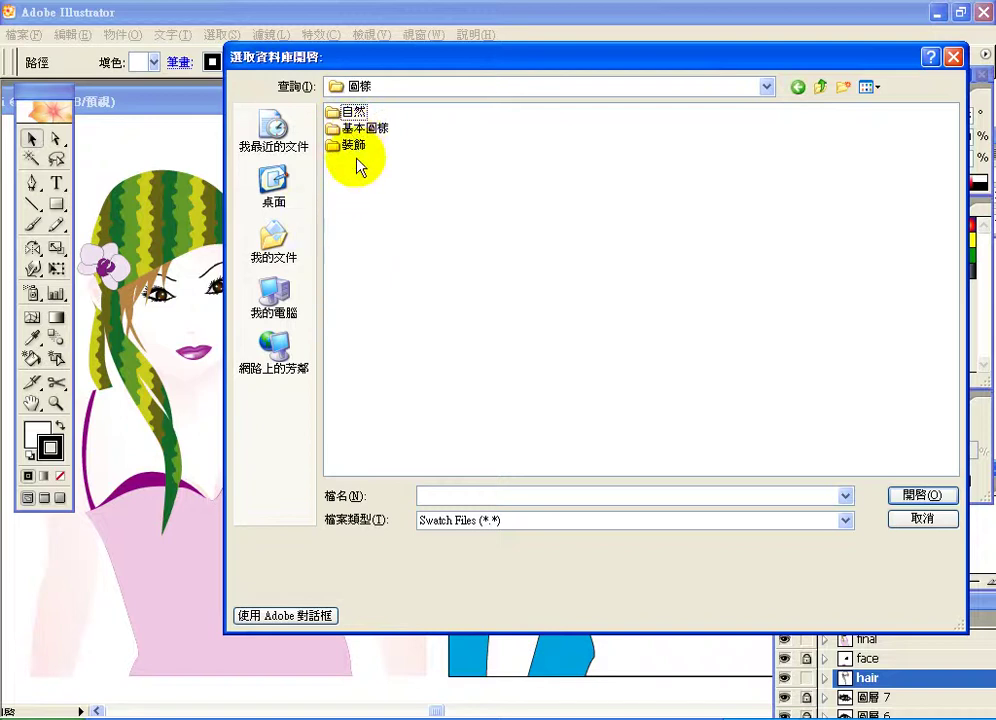
double_click(345, 112)
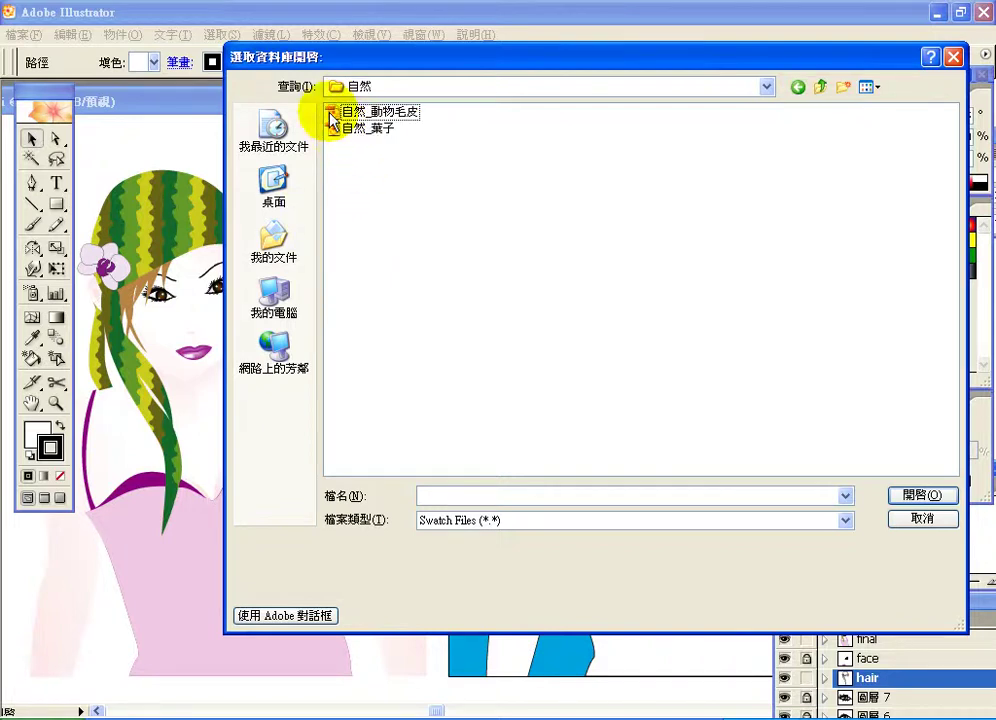
click(338, 113)
click(358, 130)
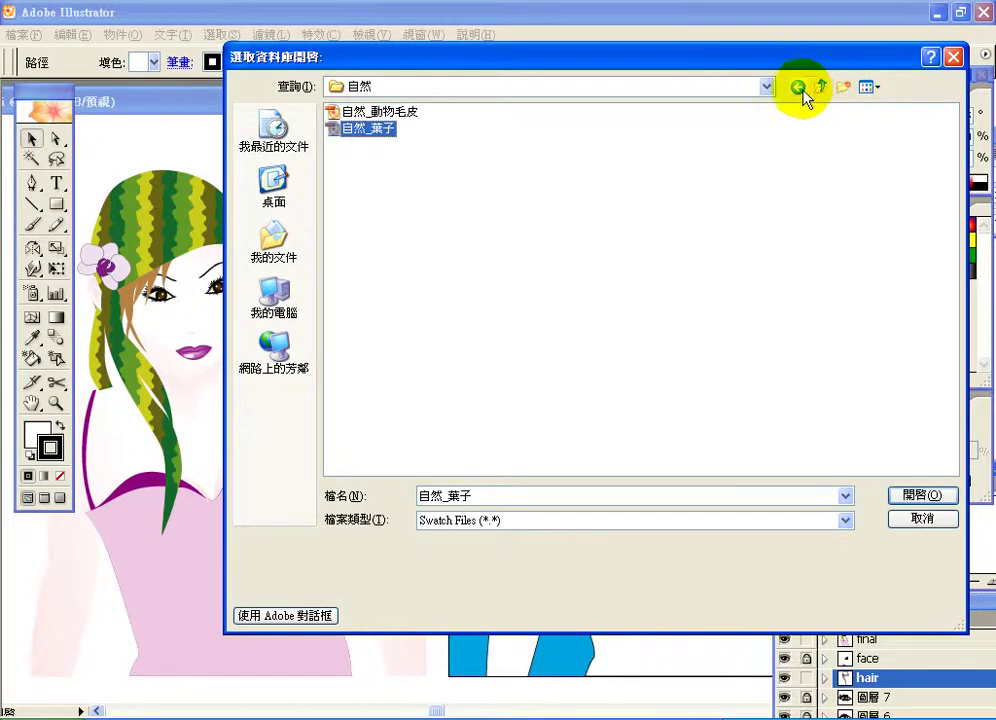
Load the 裝飾_現代 pattern library from the 裝飾 subfolder of 圖樣.
click(798, 88)
double_click(345, 146)
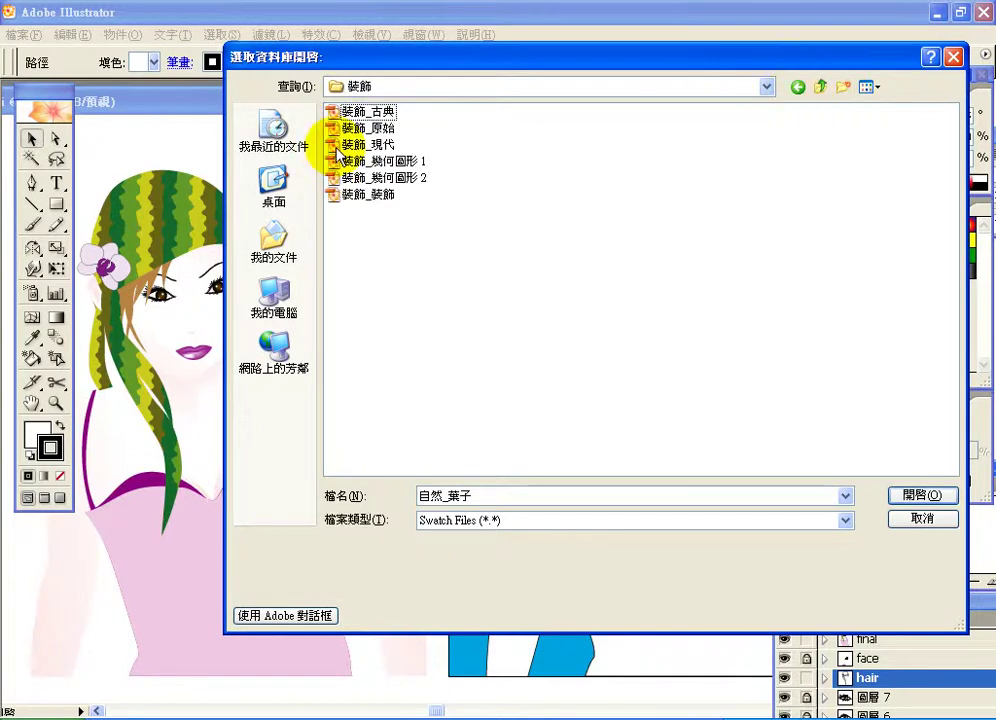
click(358, 128)
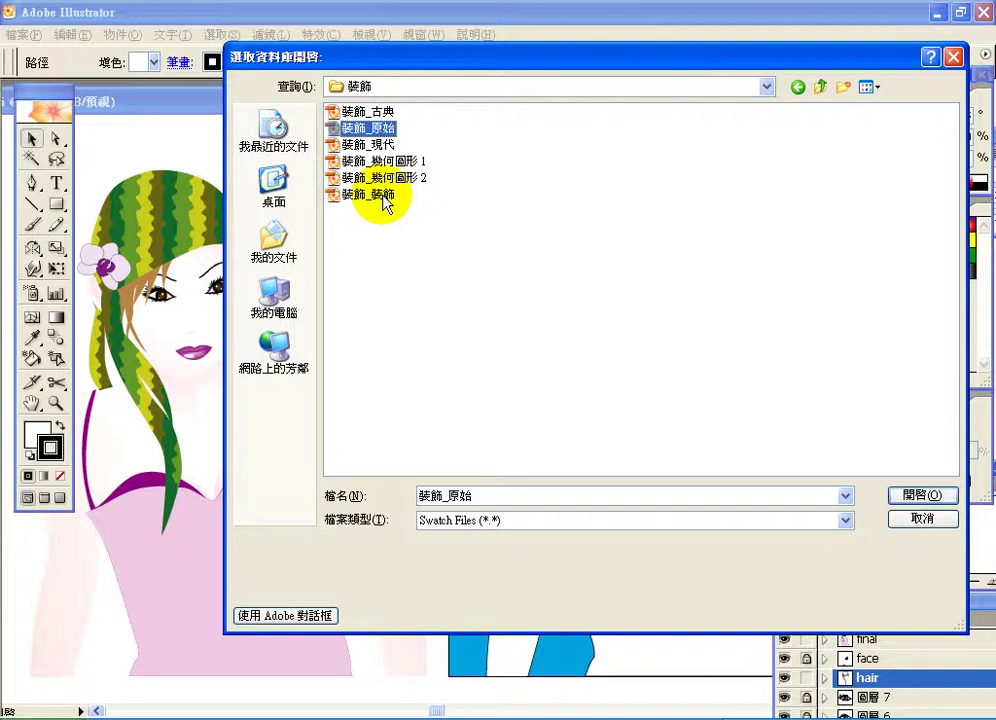
double_click(384, 147)
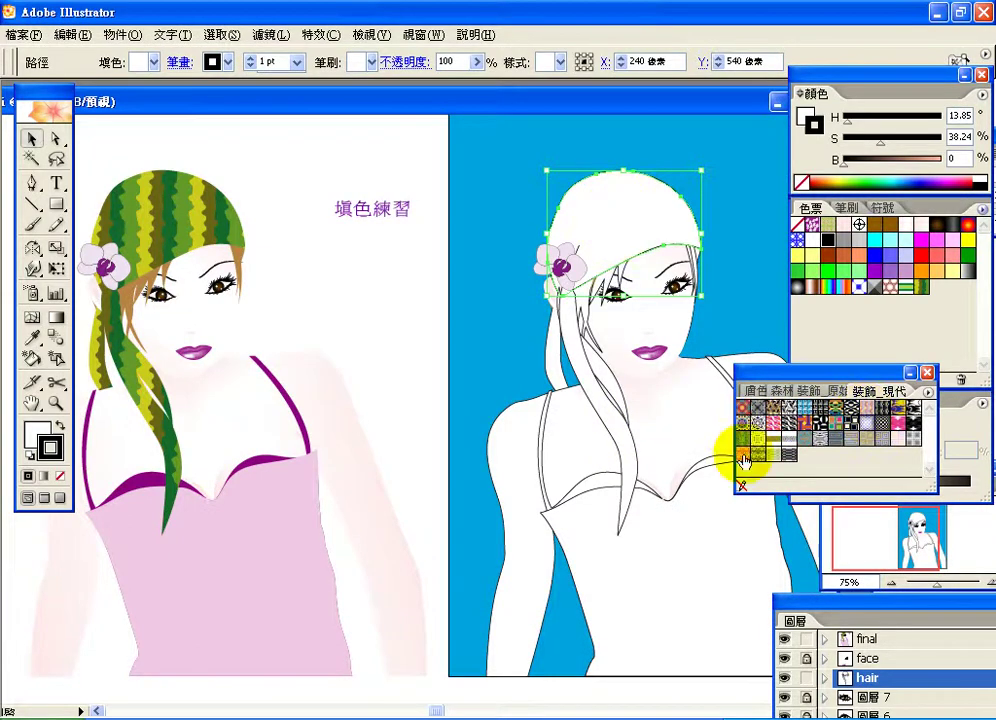
Fill the headscarf with the orange swirl pattern from 裝飾_現代, swapping fill and stroke so the outline is white.
mouse_move(742, 460)
mouse_down()
mouse_move(634, 222)
mouse_move(650, 253)
mouse_move(693, 223)
mouse_up()
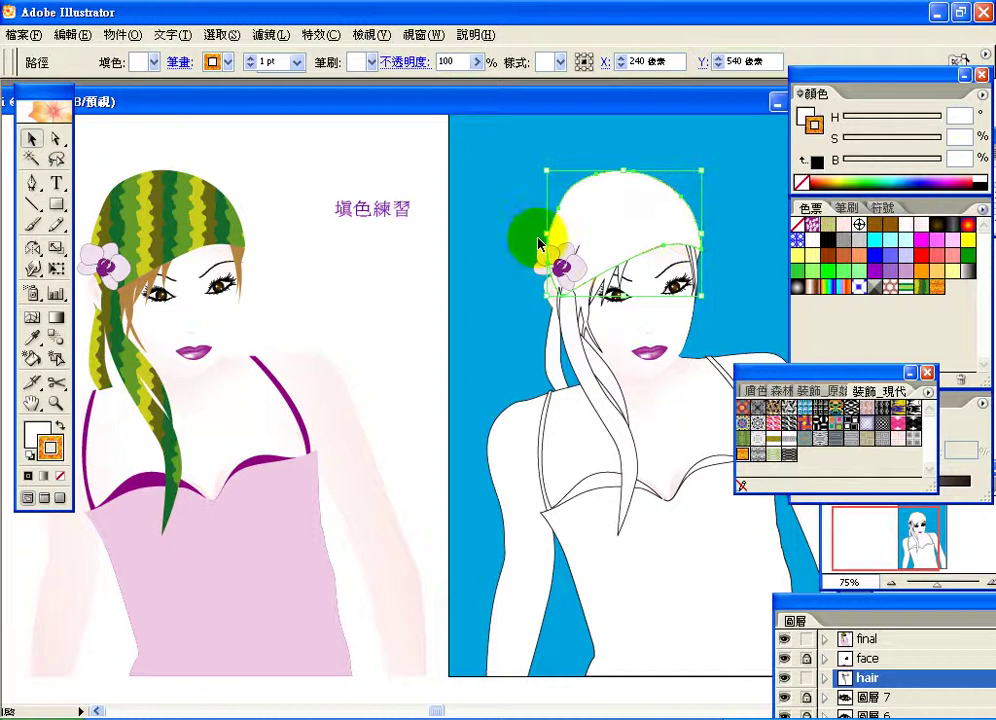
click(58, 428)
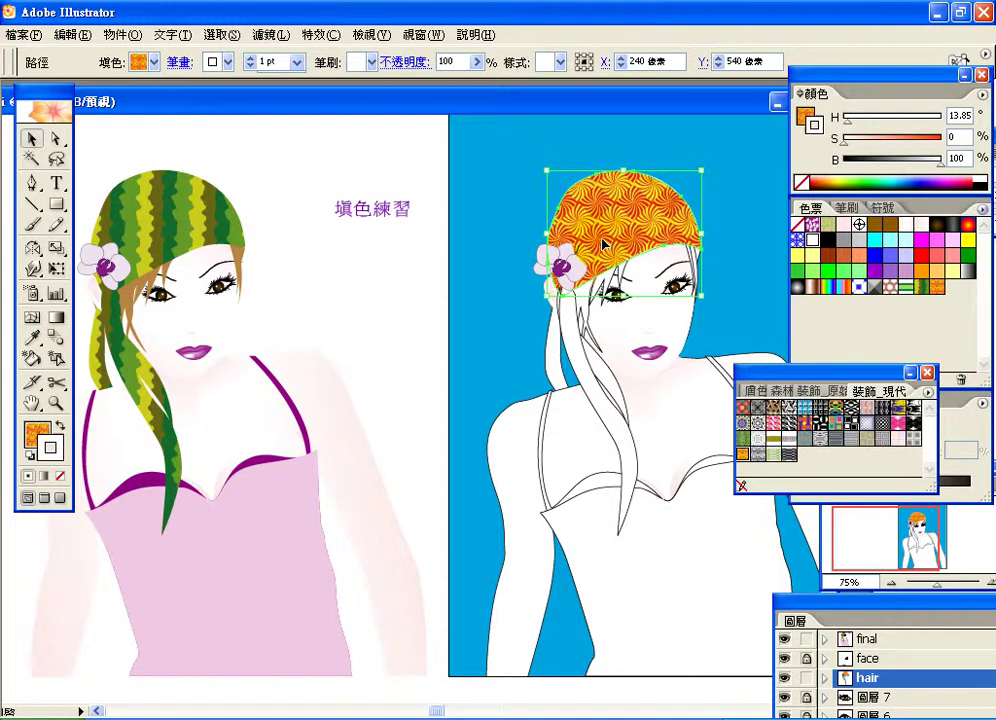
Fill both hanging headscarf tails with the pink pattern from 裝飾_現代, swapping fill and stroke so their outlines are white.
click(572, 338)
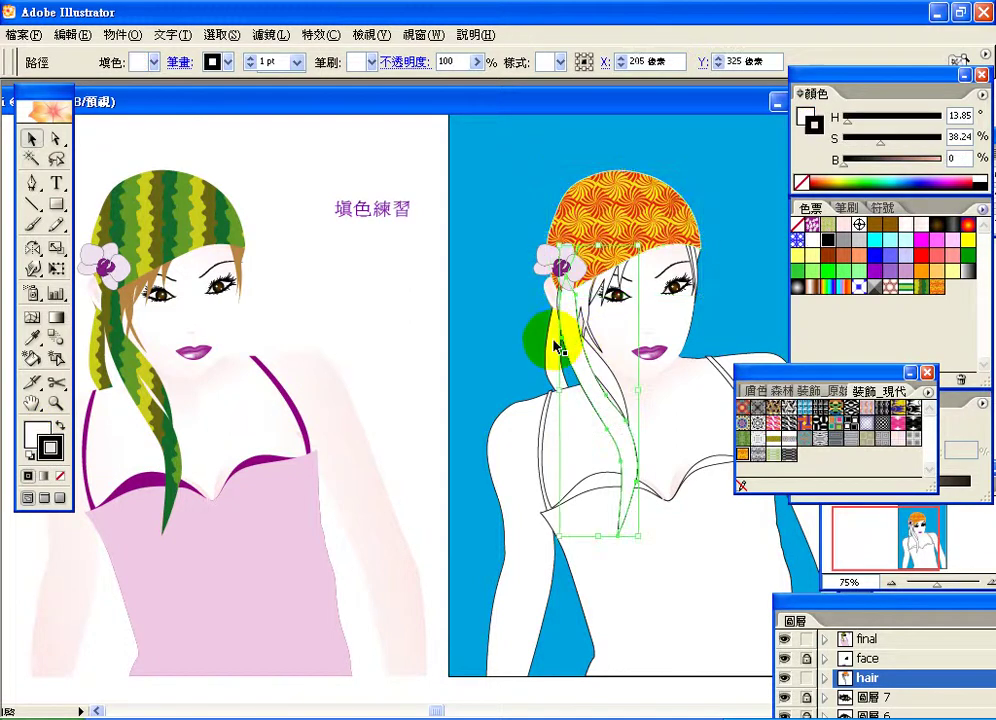
shift+click(553, 348)
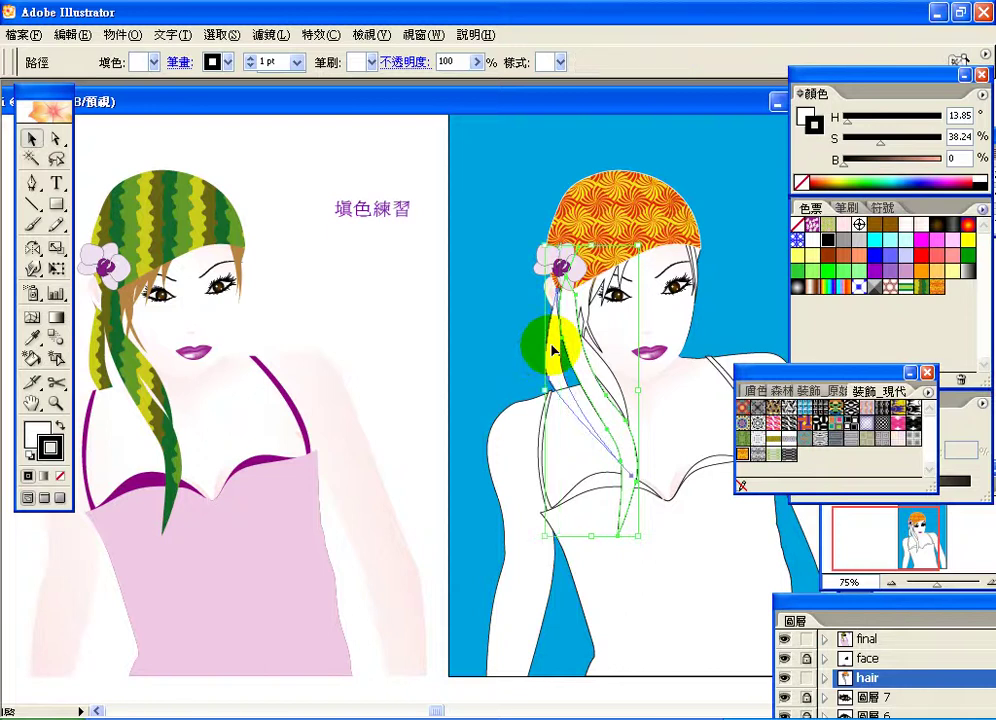
click(776, 450)
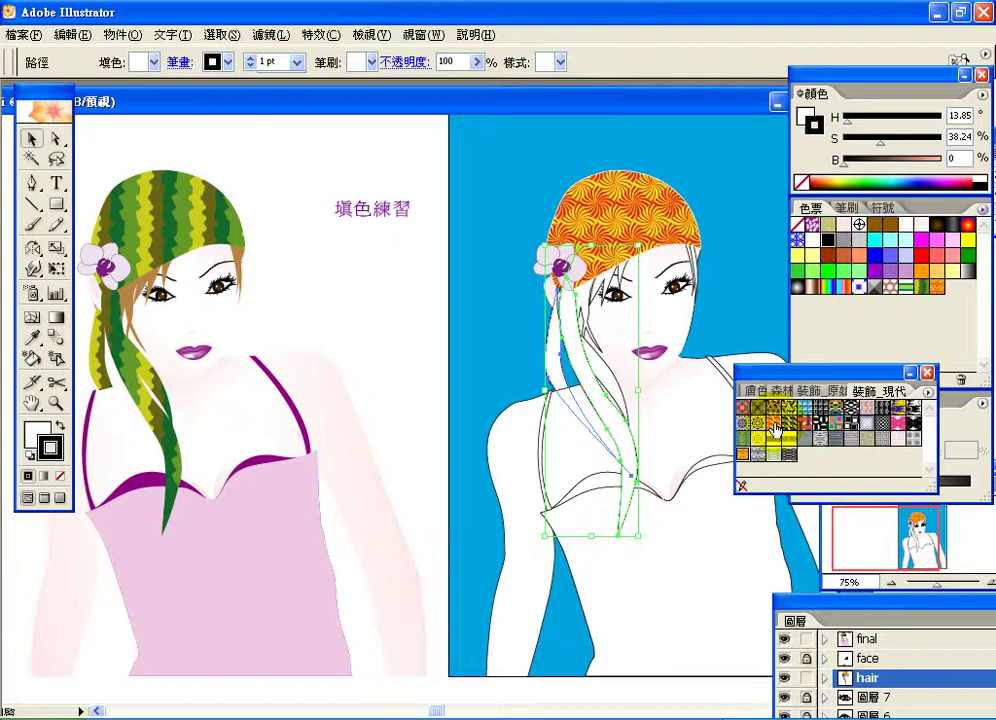
click(47, 432)
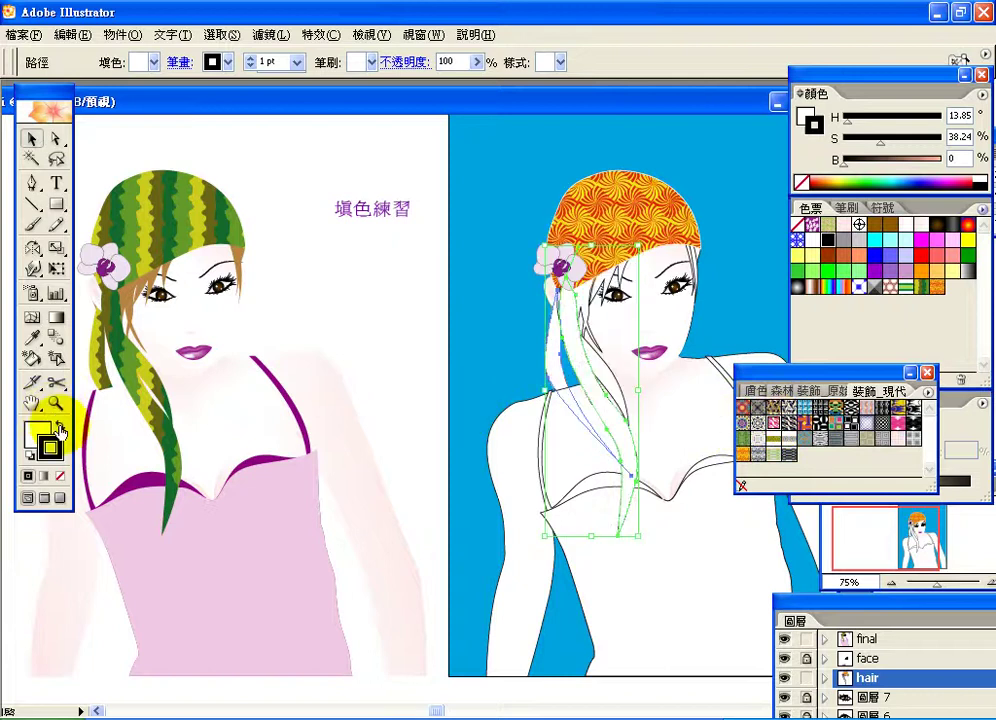
click(60, 428)
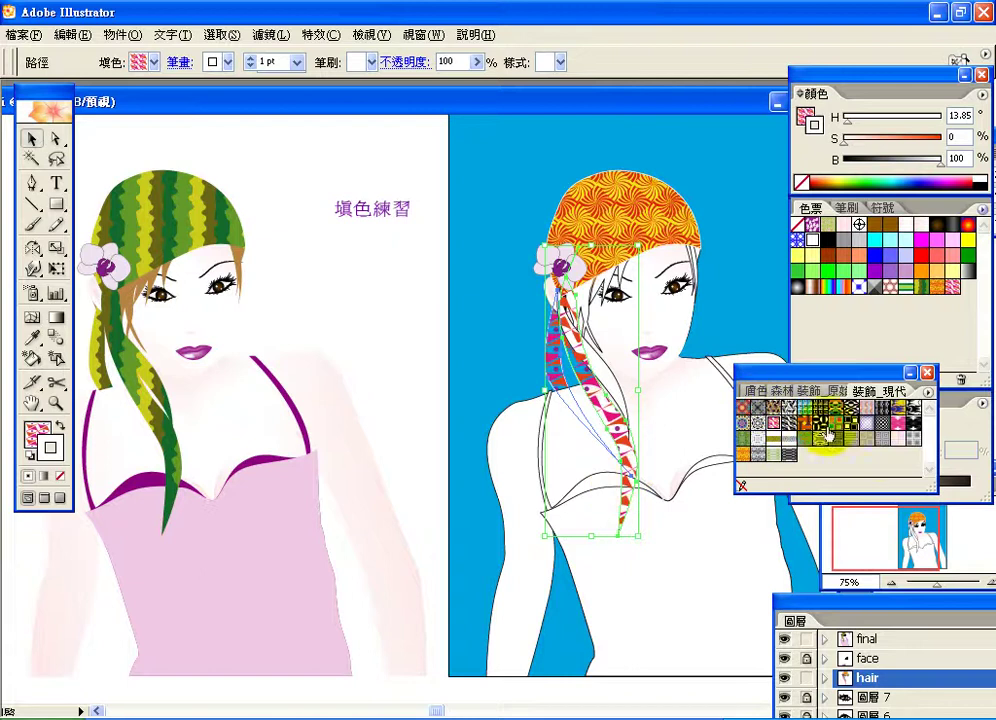
Try scaling down the patterned headscarf with the Free Transform tool, and undo the scaling.
click(633, 208)
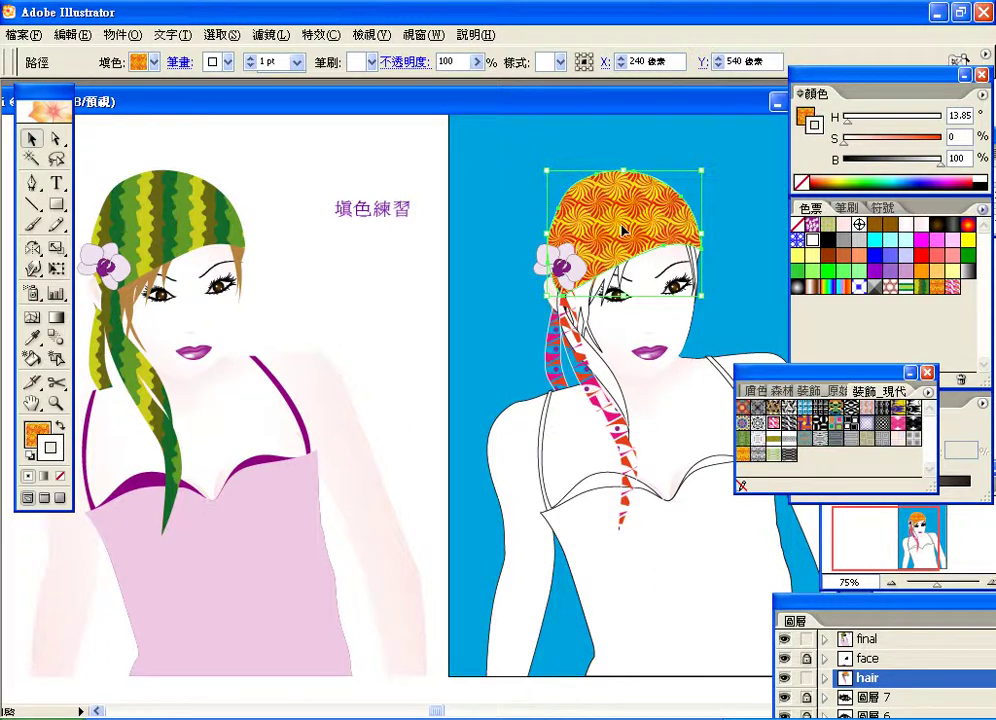
click(60, 272)
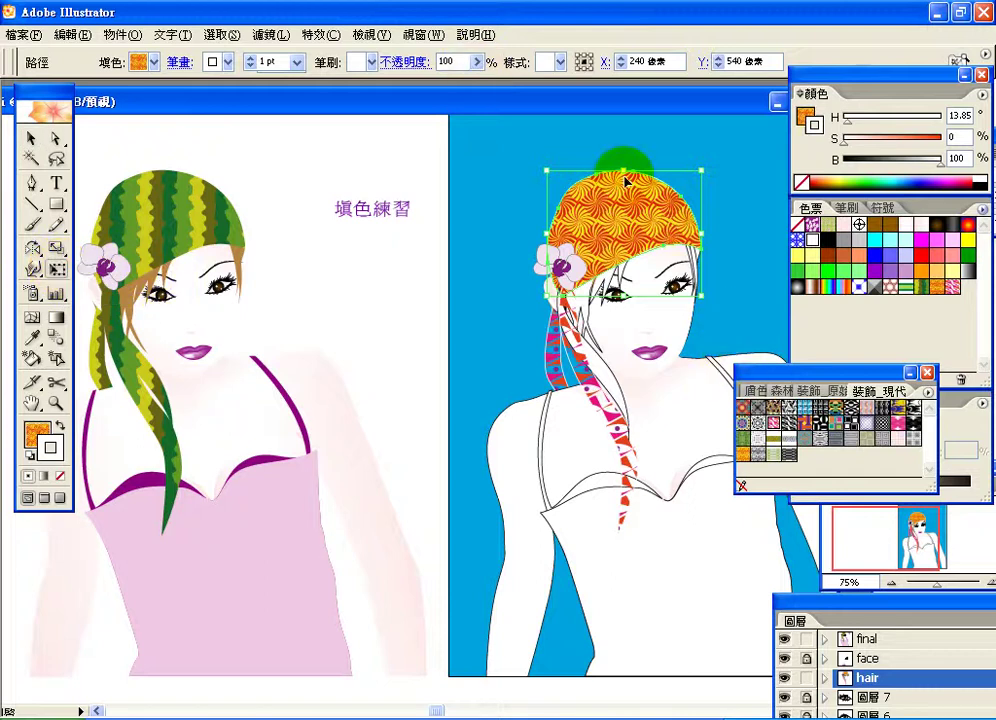
drag(540, 180, 592, 207)
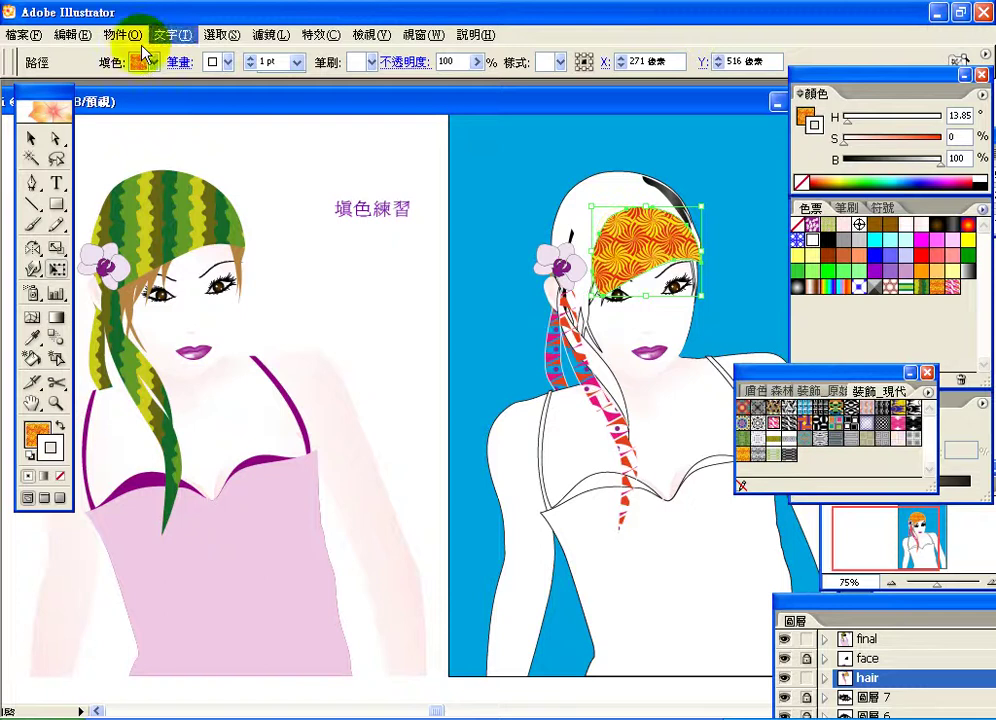
click(80, 36)
click(82, 56)
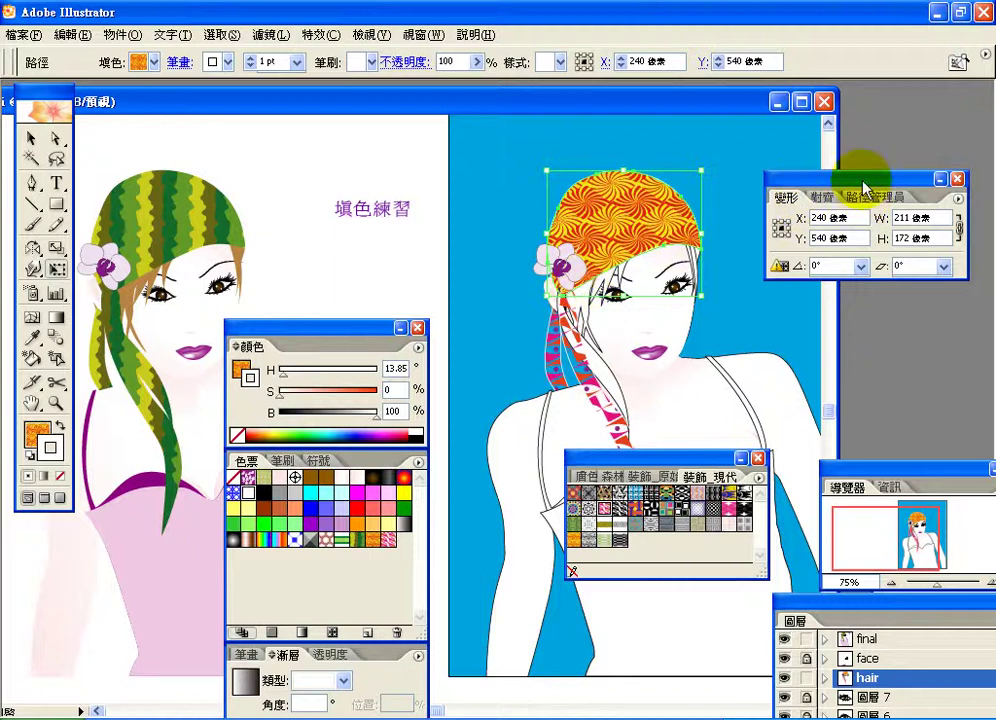
Place the Transform (變形) palette beside the headscarf and set it to transform the pattern only (只變形圖樣).
drag(864, 190, 809, 158)
click(424, 34)
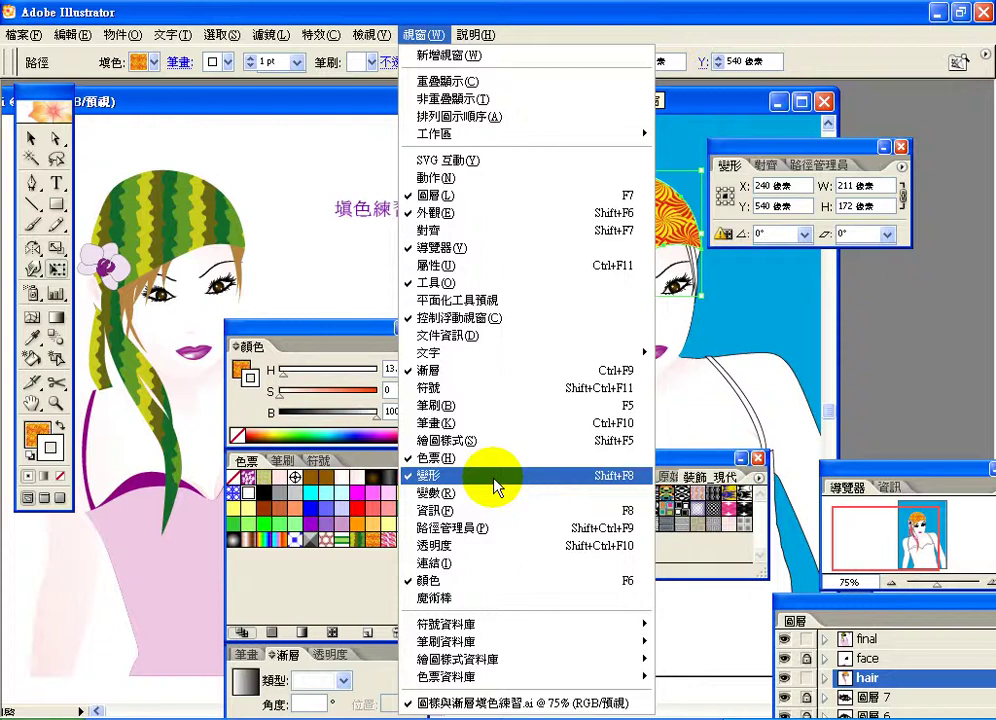
click(808, 147)
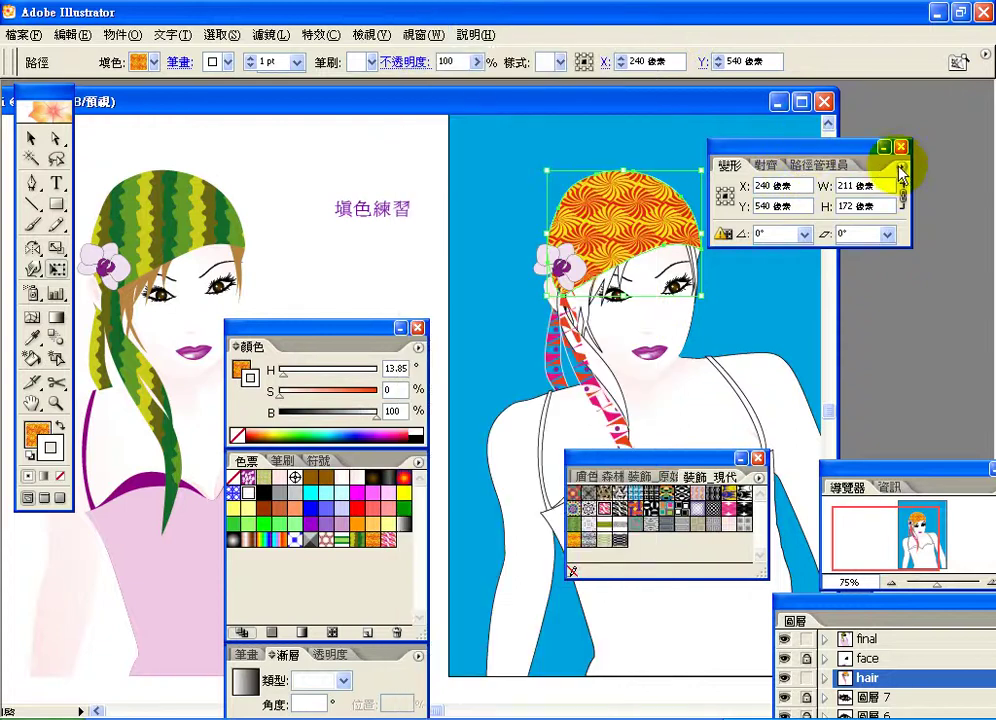
click(899, 168)
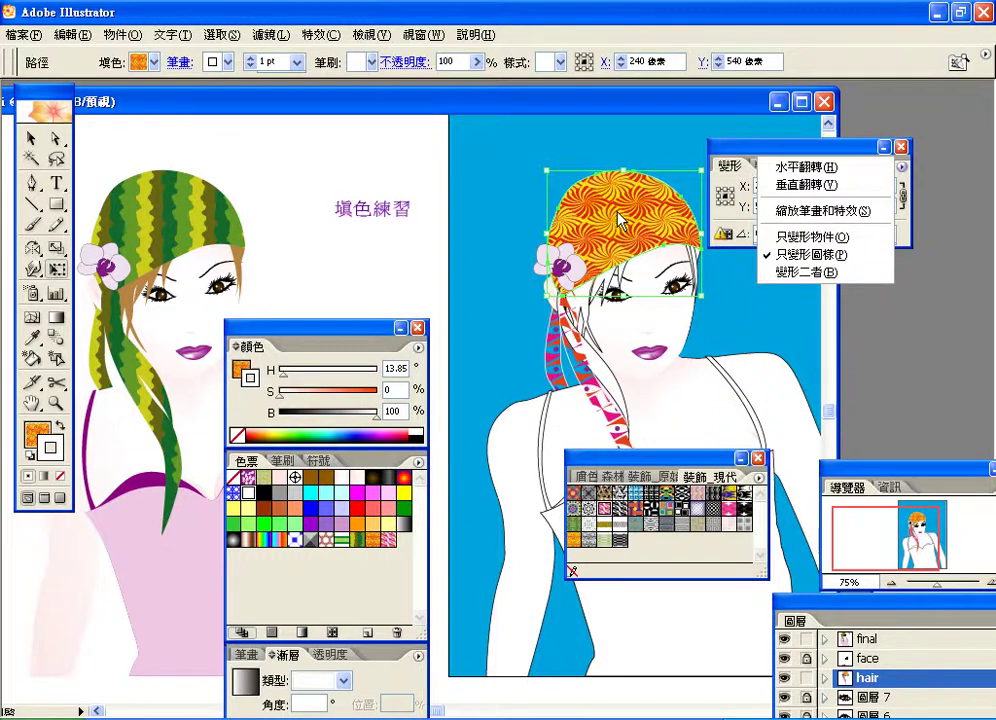
click(812, 258)
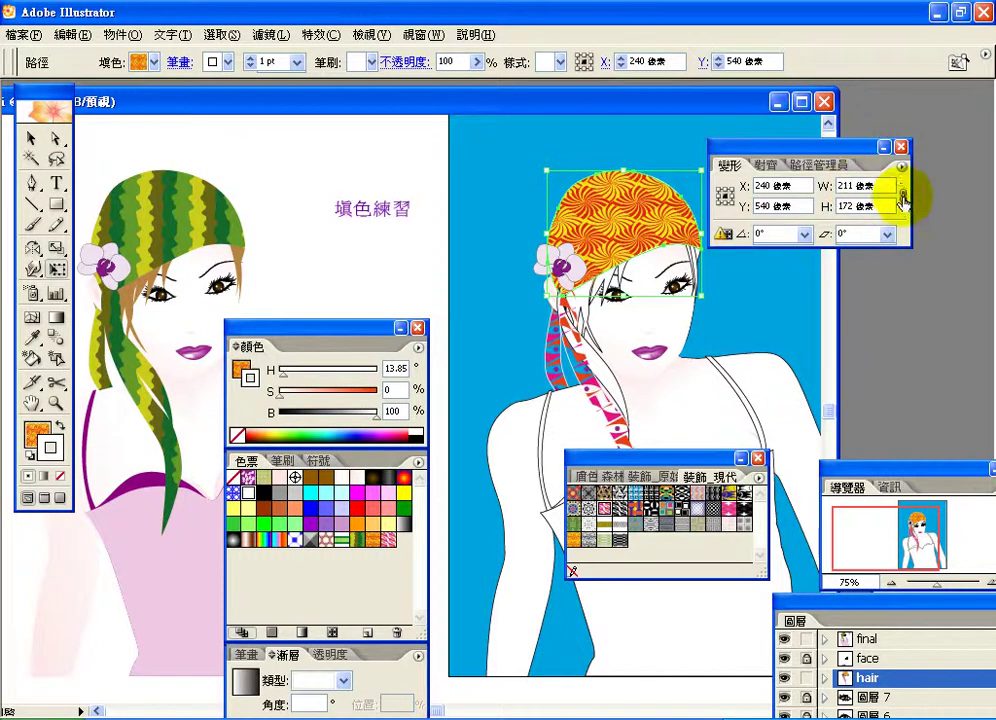
Scale only the headscarf's pattern by entering a width of 150 px, and move the Transform palette clear of the figure.
drag(853, 185, 811, 185)
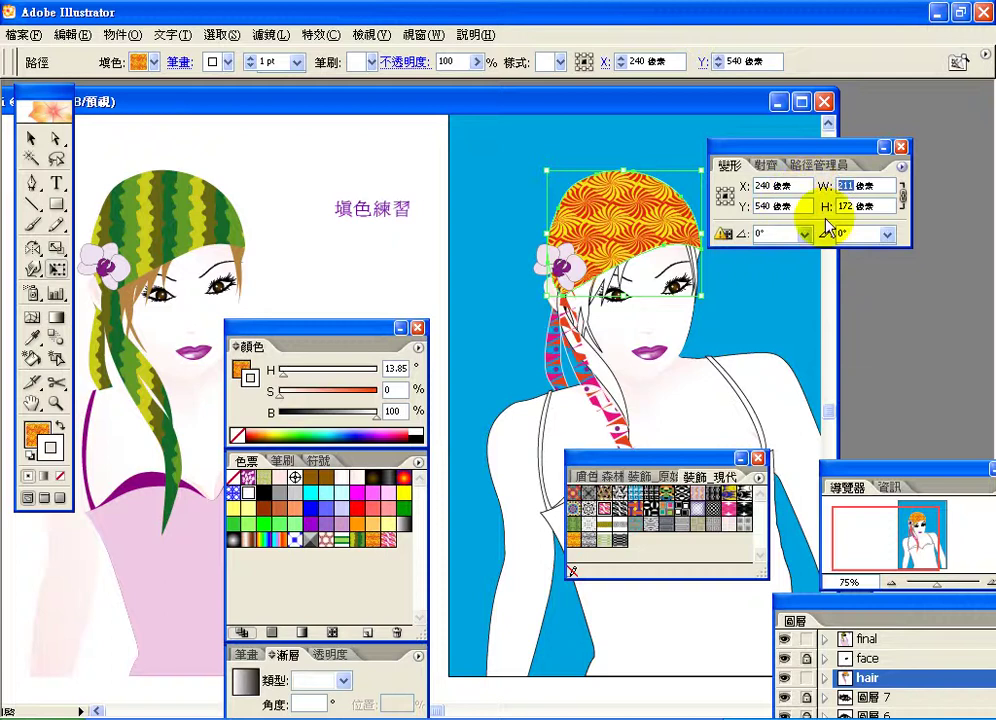
text(150)
click(853, 206)
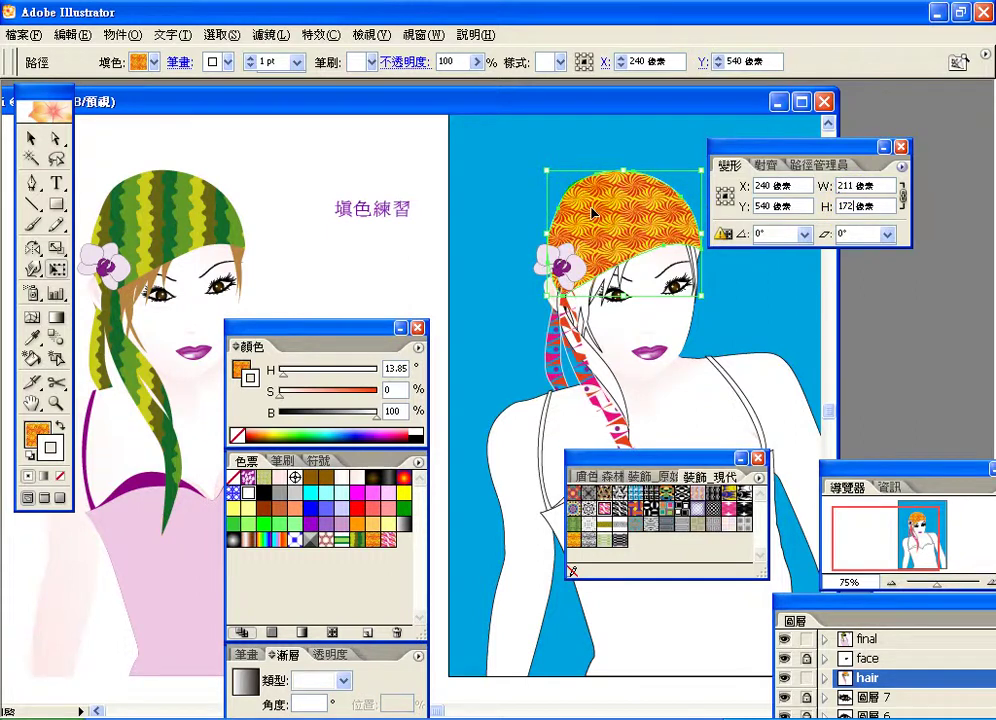
click(786, 208)
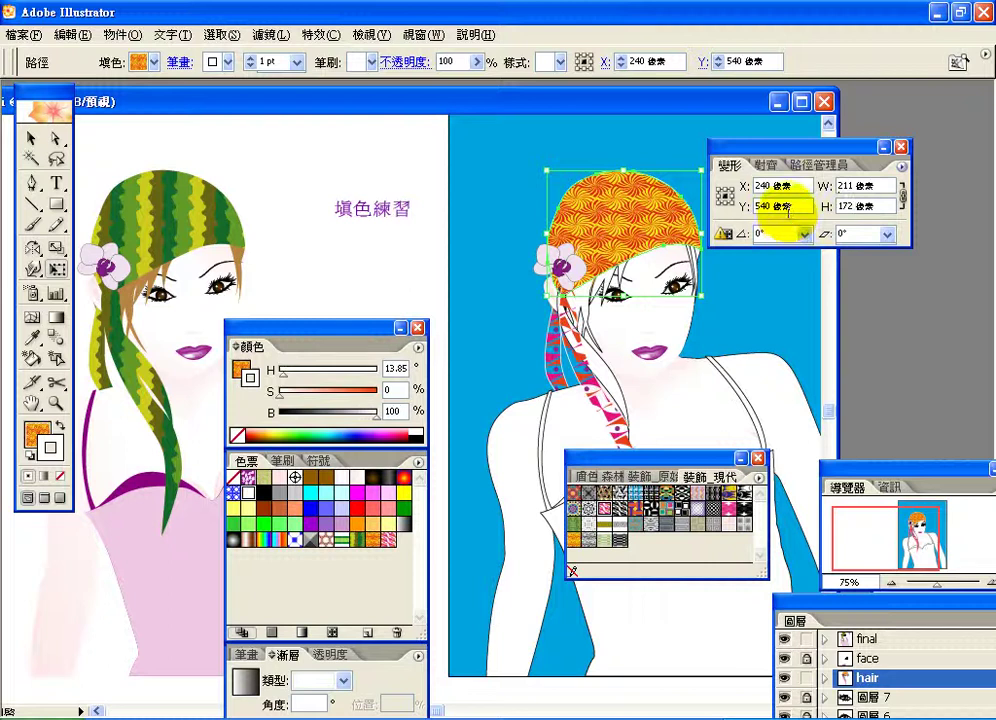
click(901, 166)
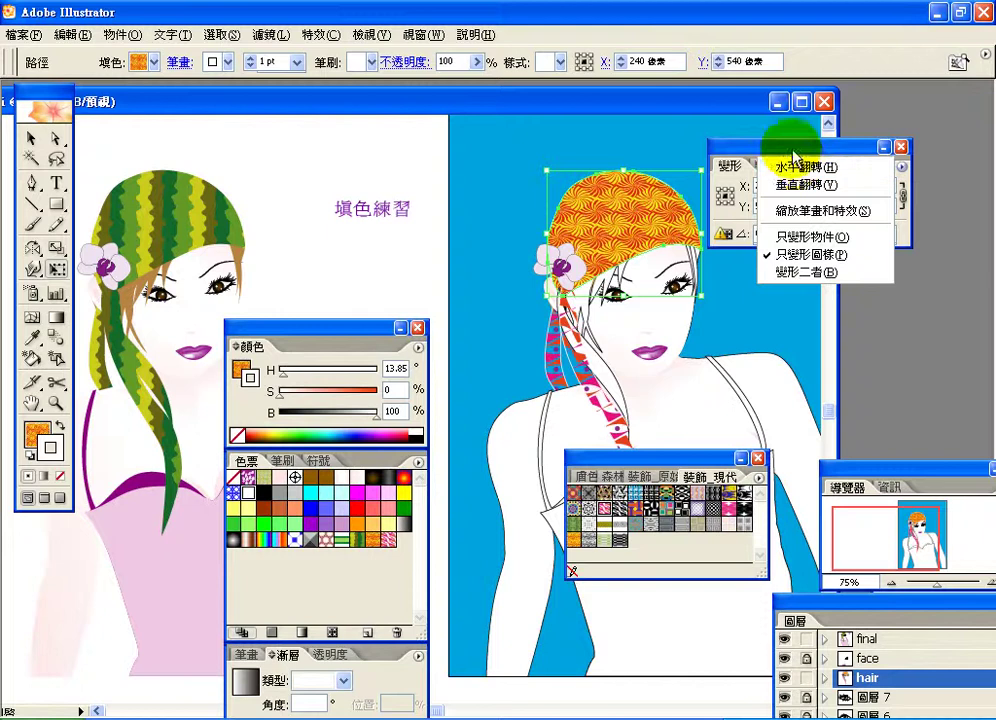
drag(793, 151, 878, 138)
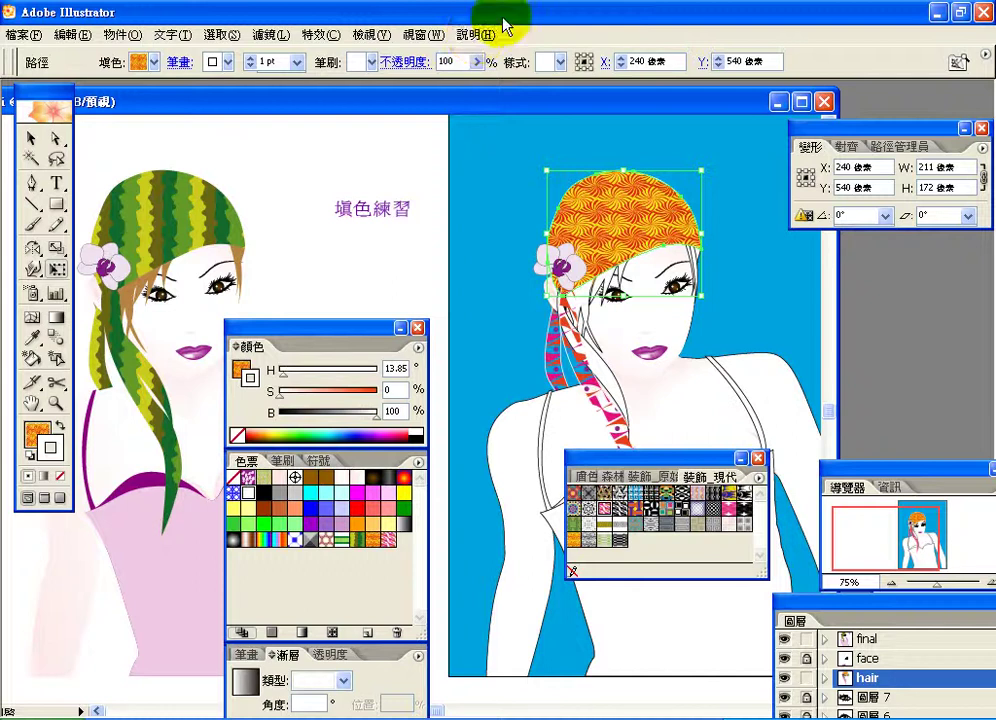
Open Illustrator Help and read the passage on using transform tools on patterns in the topic 變形物件的圖樣.
click(474, 34)
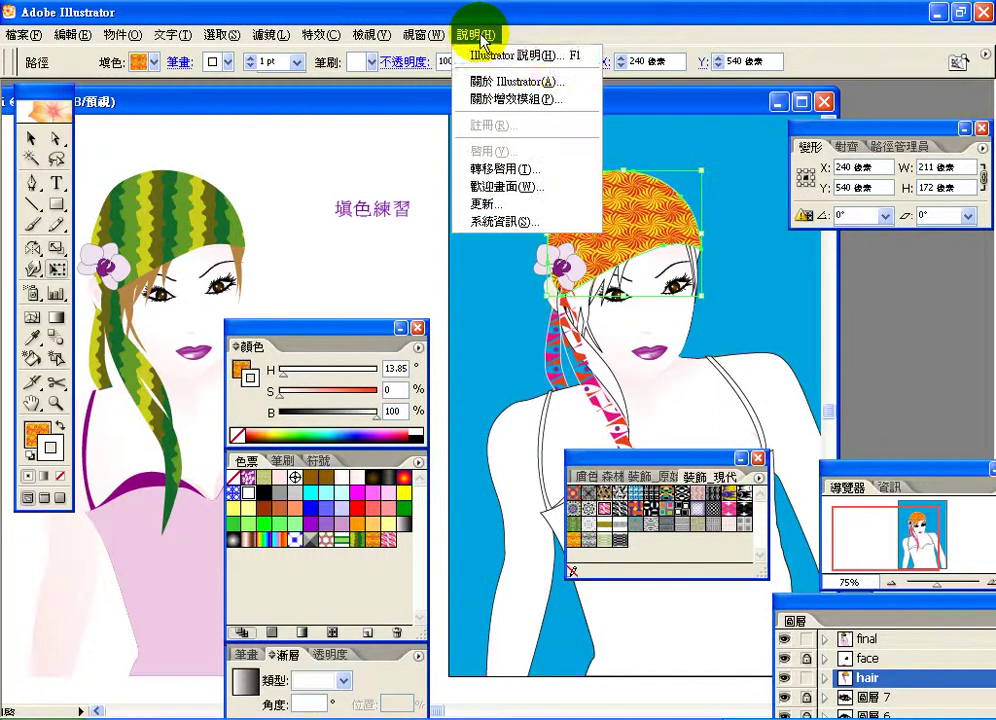
click(548, 57)
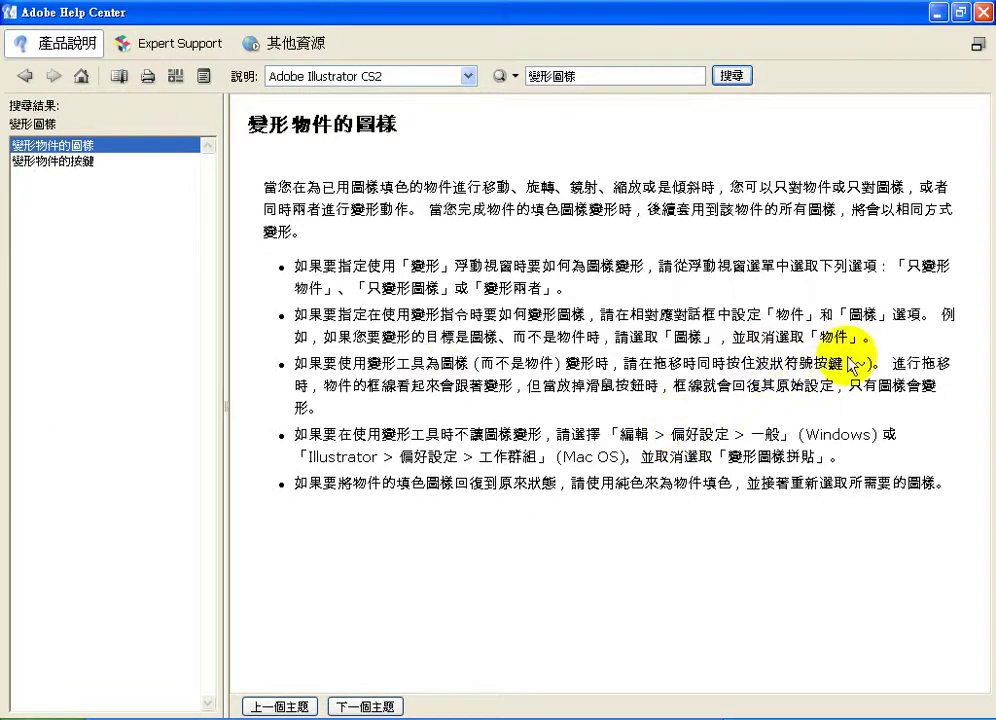
drag(637, 363, 858, 361)
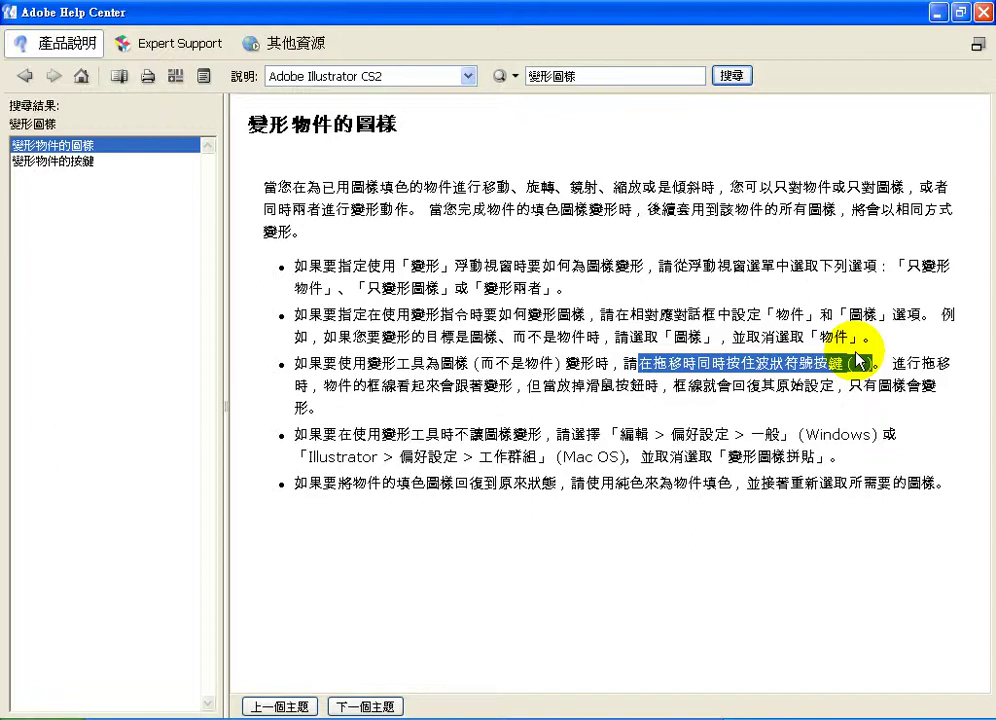
click(855, 363)
drag(849, 364, 867, 362)
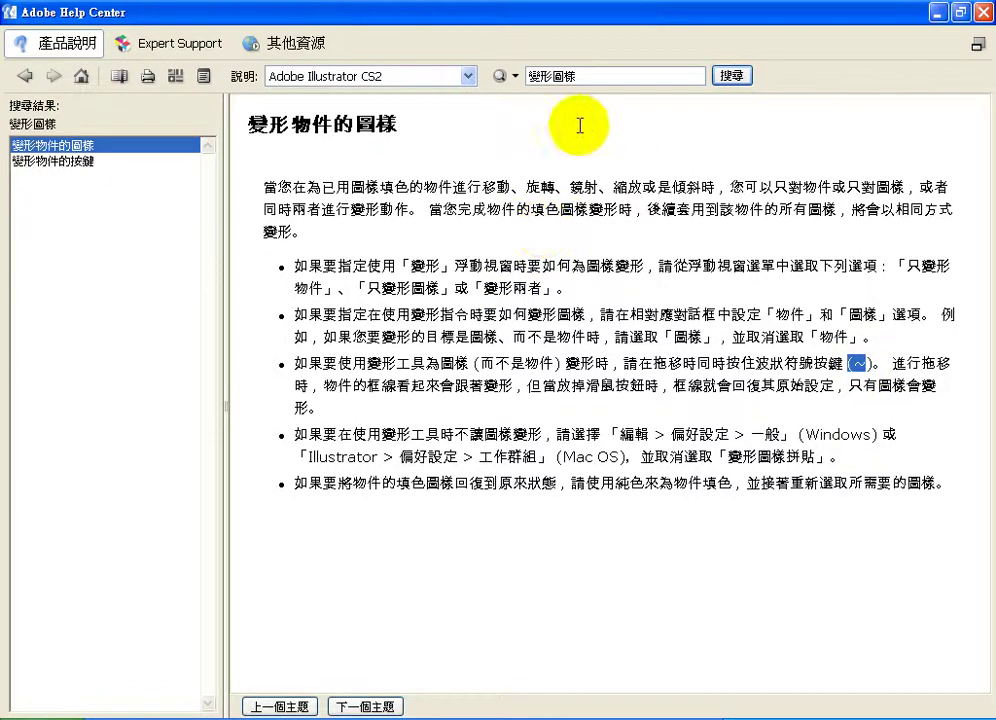
Clear the help search term, return to the help home page, and expand and collapse the Adobe Bridge topics.
click(591, 78)
drag(591, 78, 508, 80)
key(Delete)
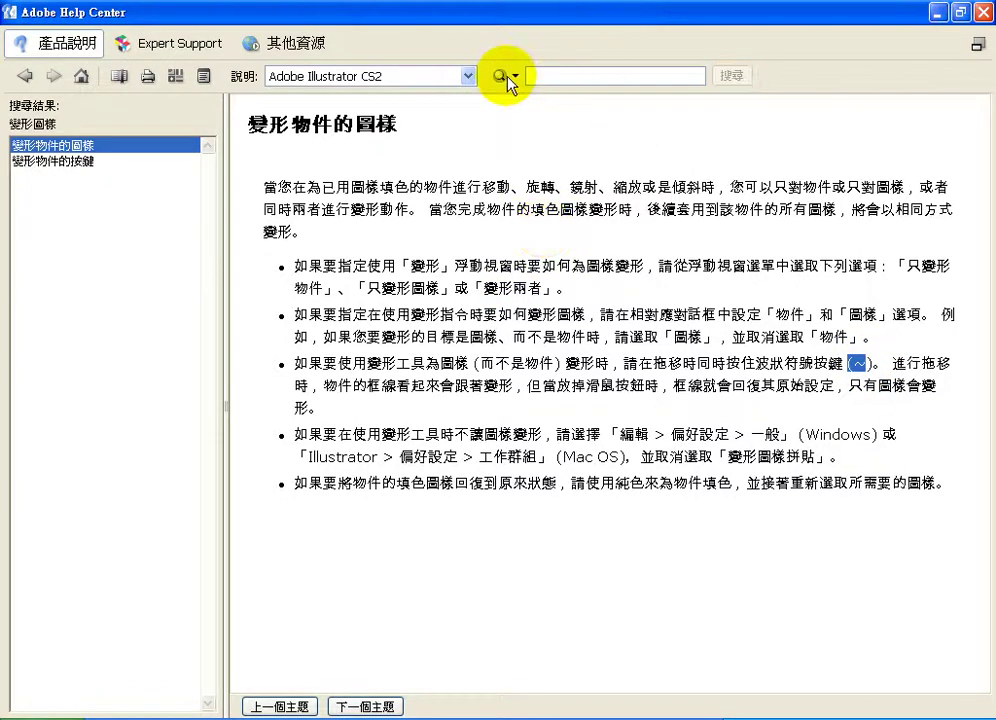
click(81, 76)
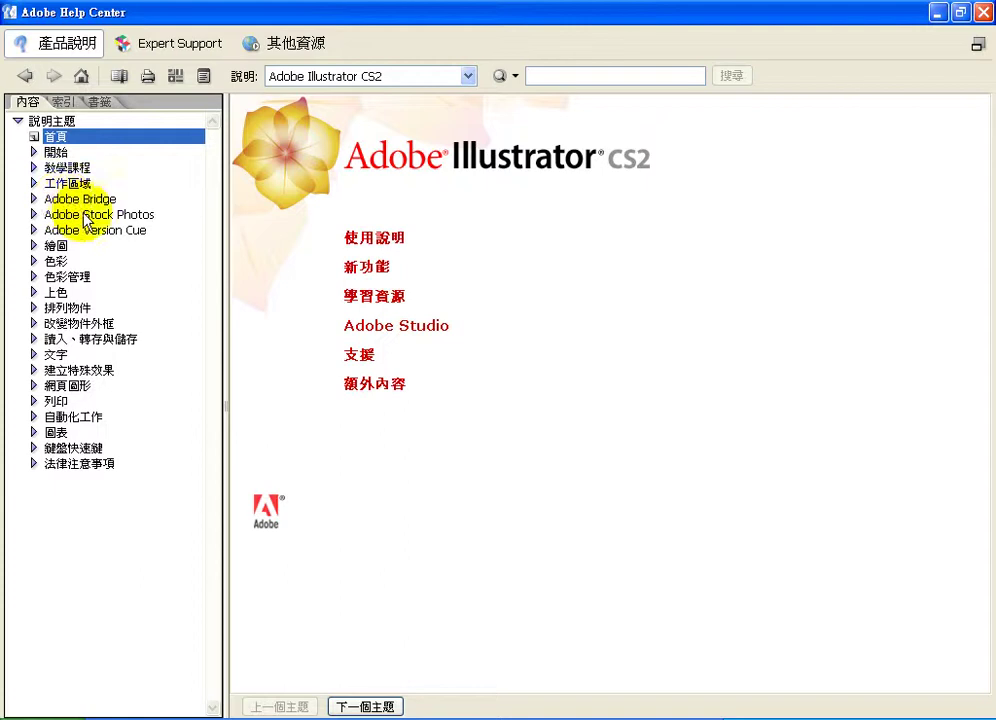
click(34, 199)
click(78, 218)
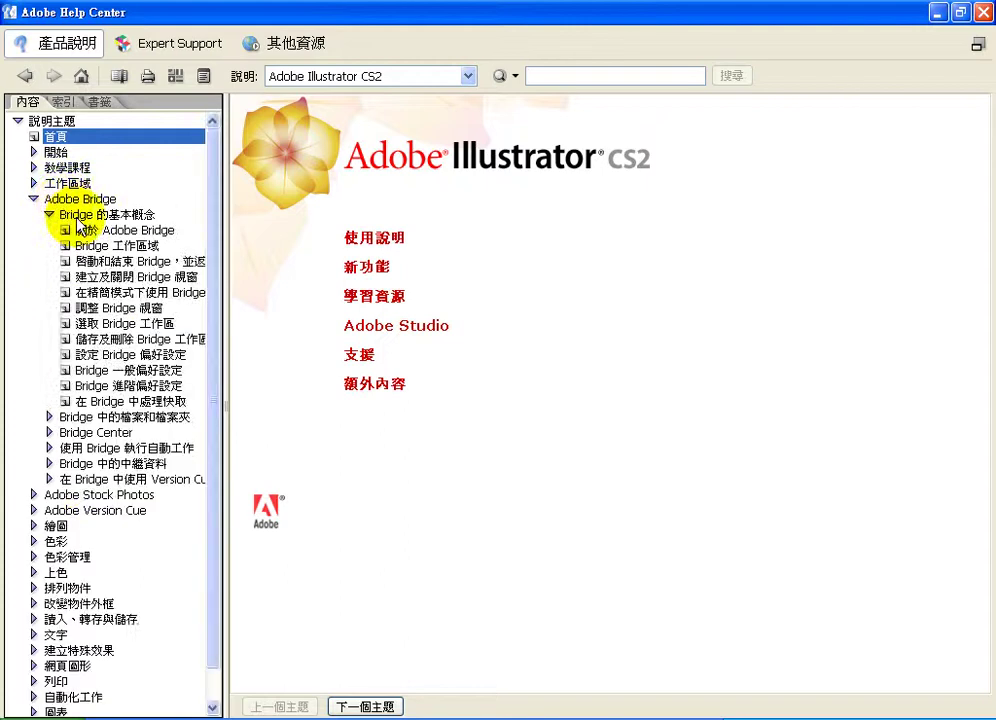
click(35, 201)
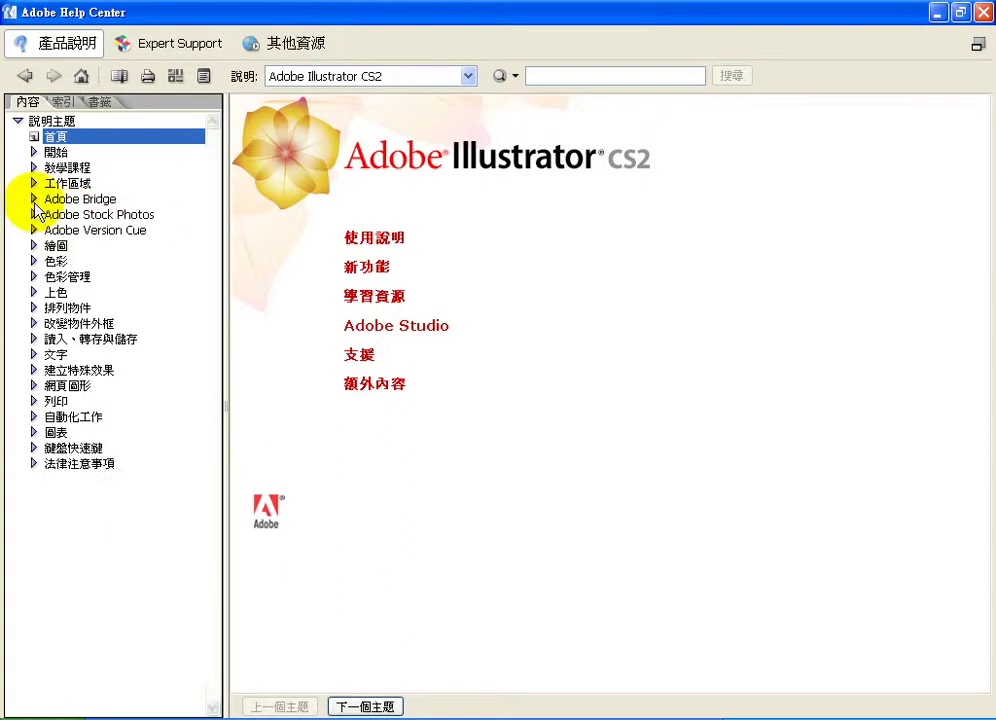
Search the Illustrator help for 鋼筆 and read through the topic 設定符號工具的選項.
click(566, 75)
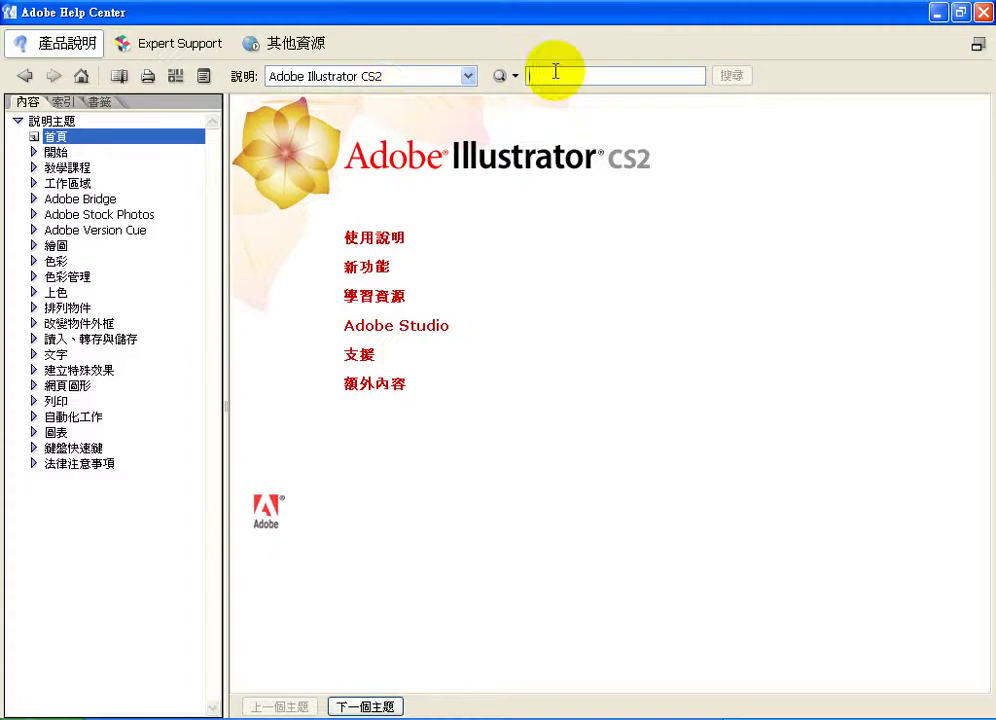
key(ctrl+space)
text(鋼)
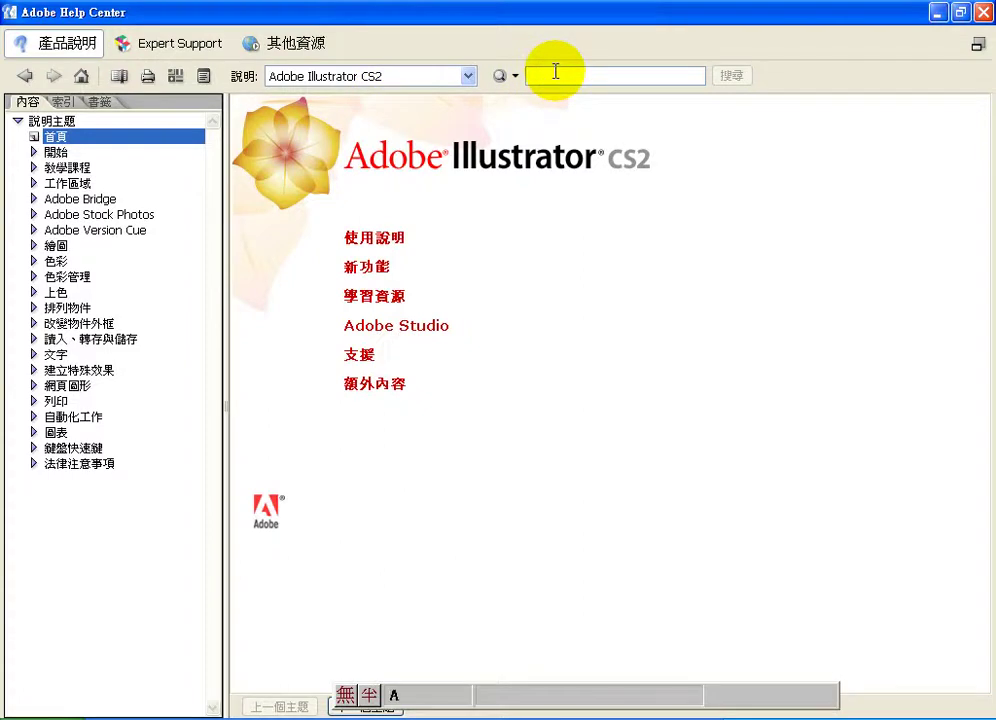
text(筆)
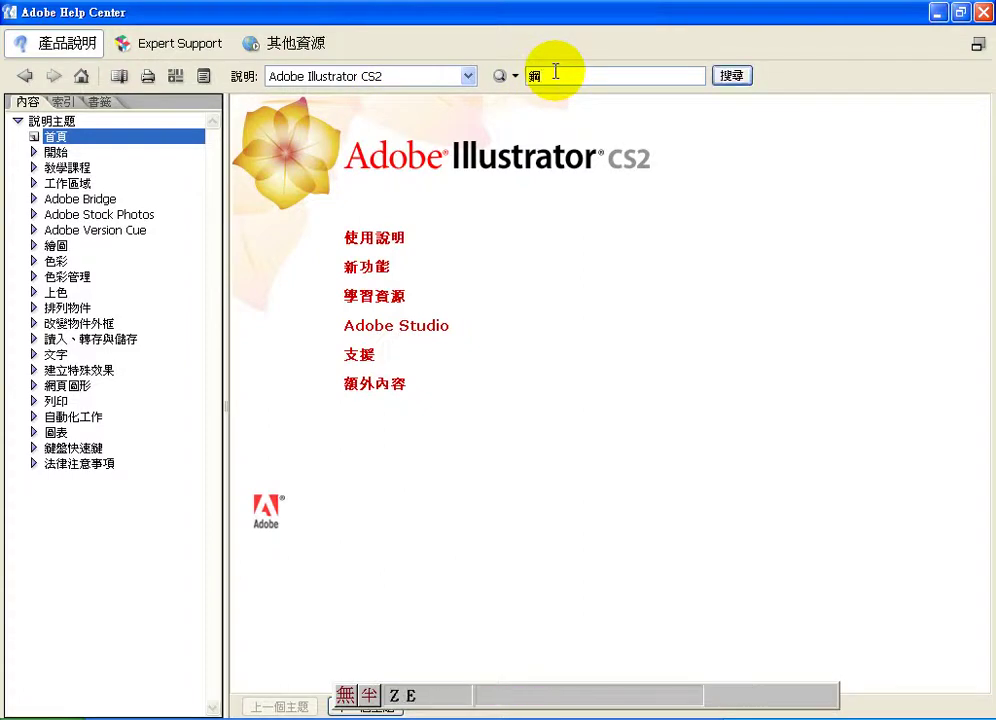
key(Return)
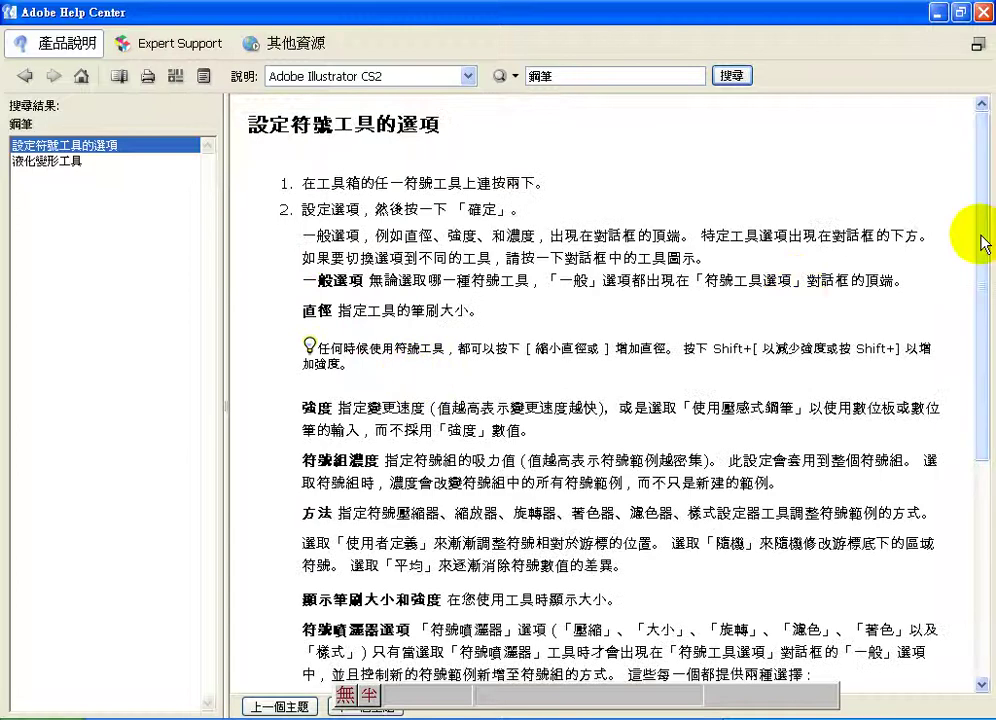
drag(978, 233, 971, 478)
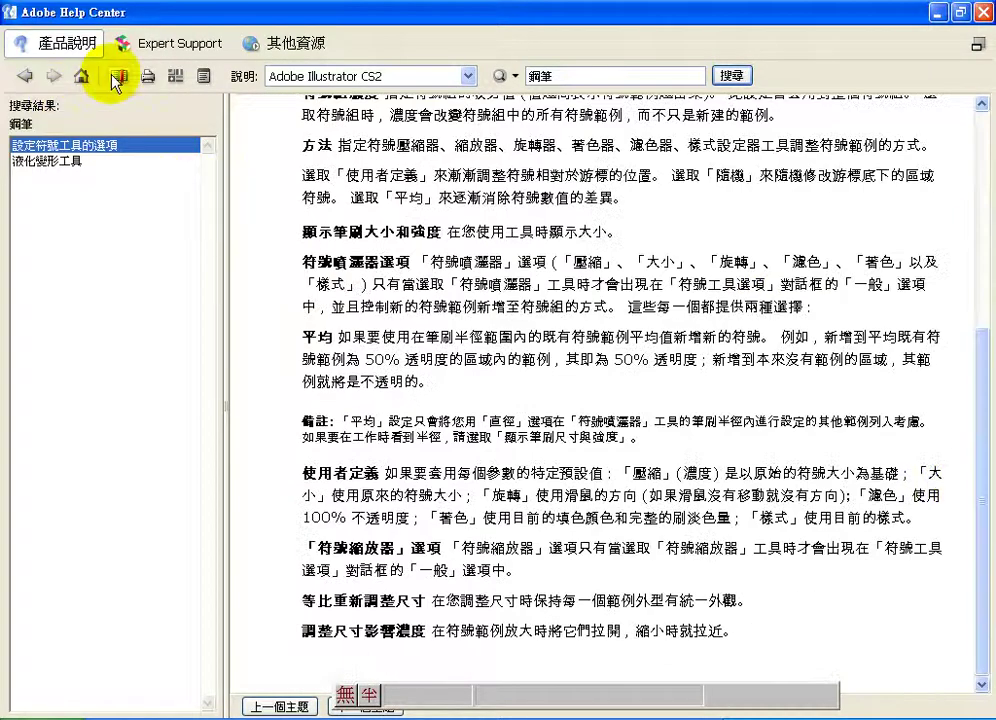
From the help home page, read 關於填色與筆畫 and 變更筆畫的顏色、寬度和對齊方式 under 上色 > 填色與筆畫, and close the help.
click(81, 75)
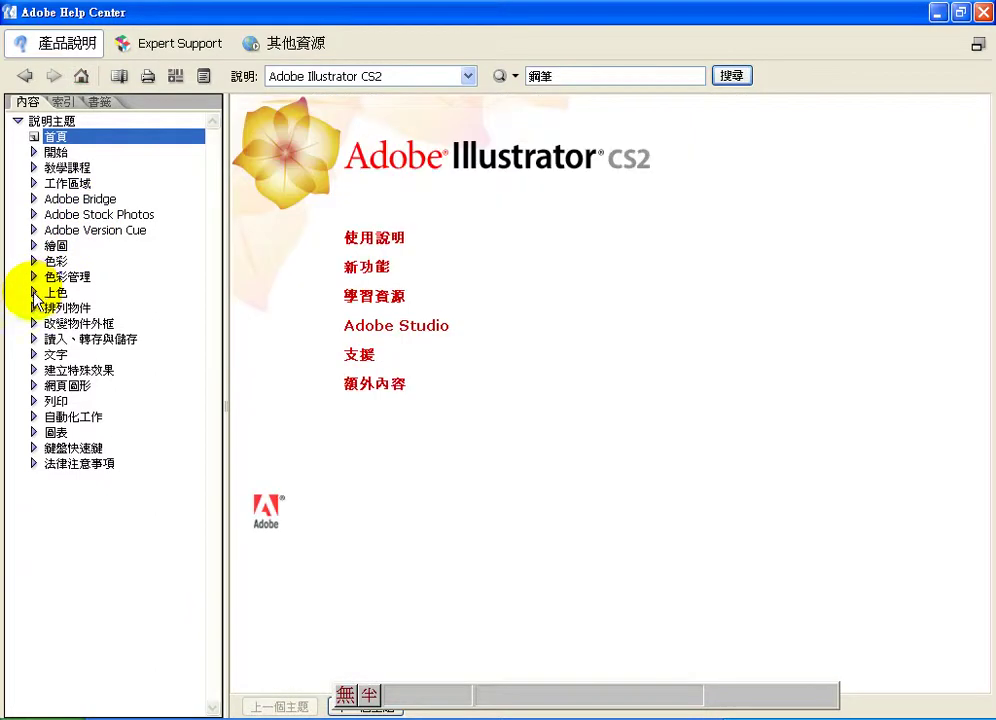
click(33, 292)
click(48, 323)
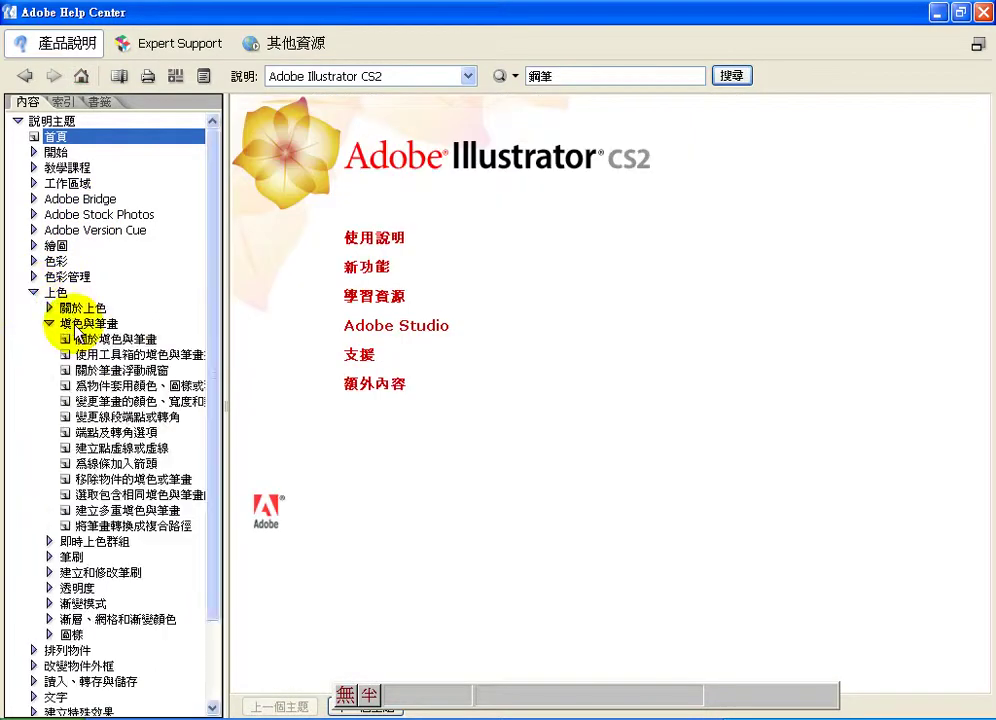
click(90, 339)
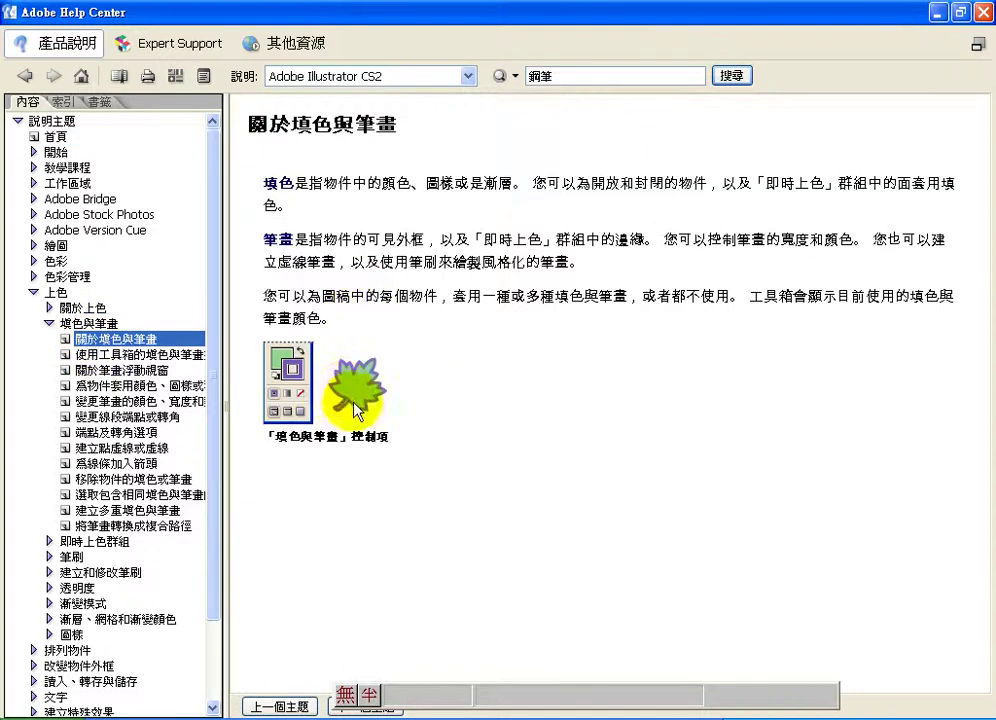
click(141, 402)
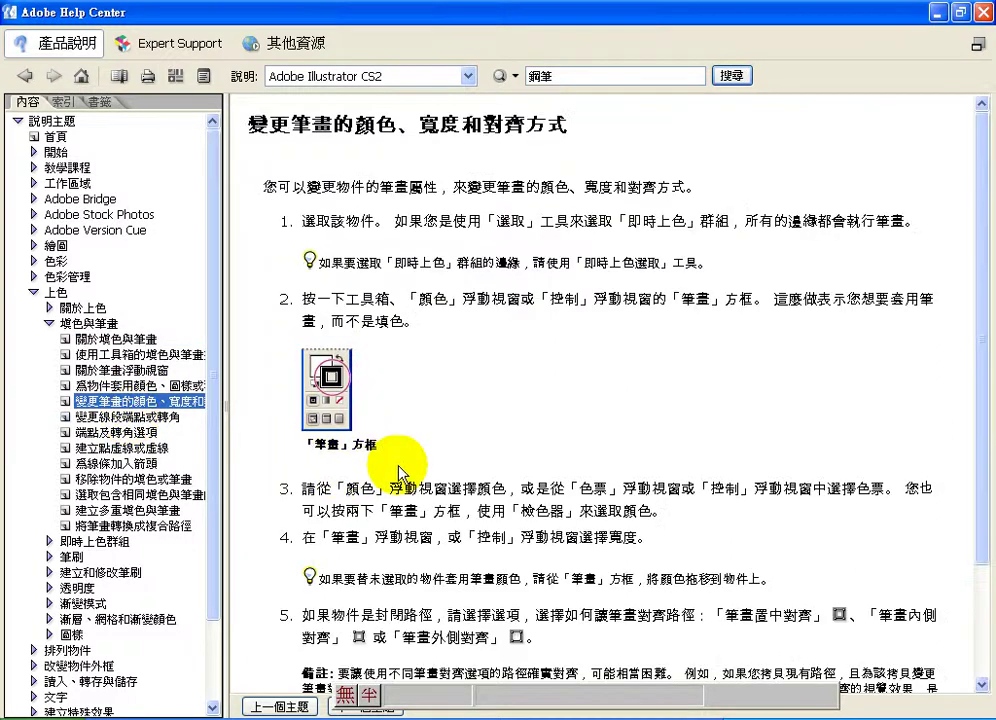
drag(978, 300, 978, 172)
click(980, 12)
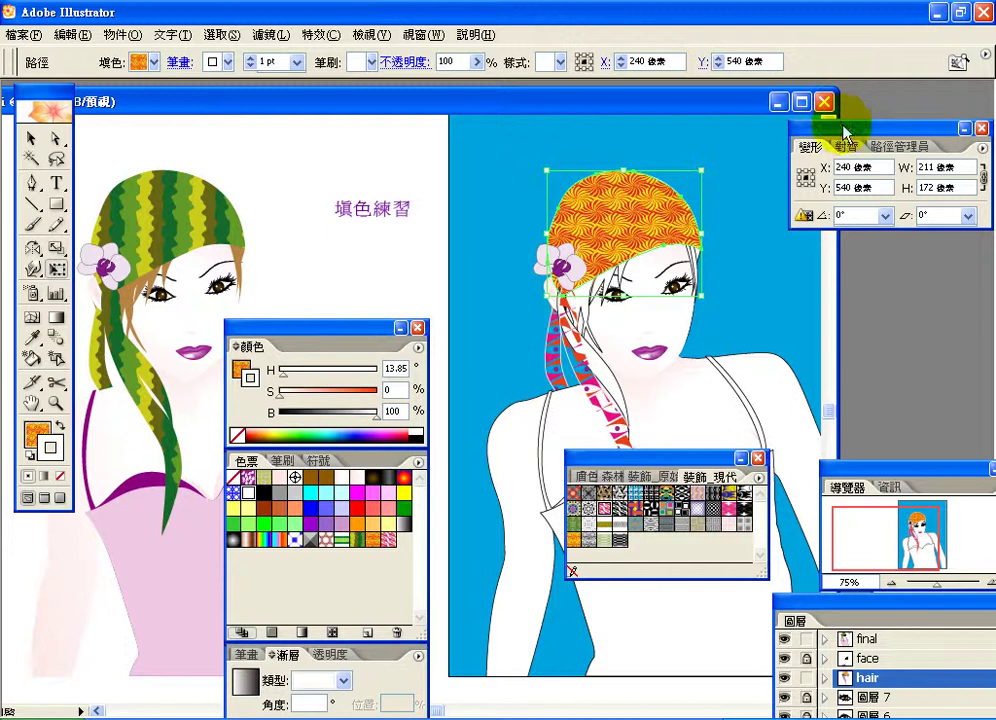
Move the Transform palette fully into view and check its pattern-only option (只變形圖樣).
drag(955, 128, 917, 126)
click(942, 147)
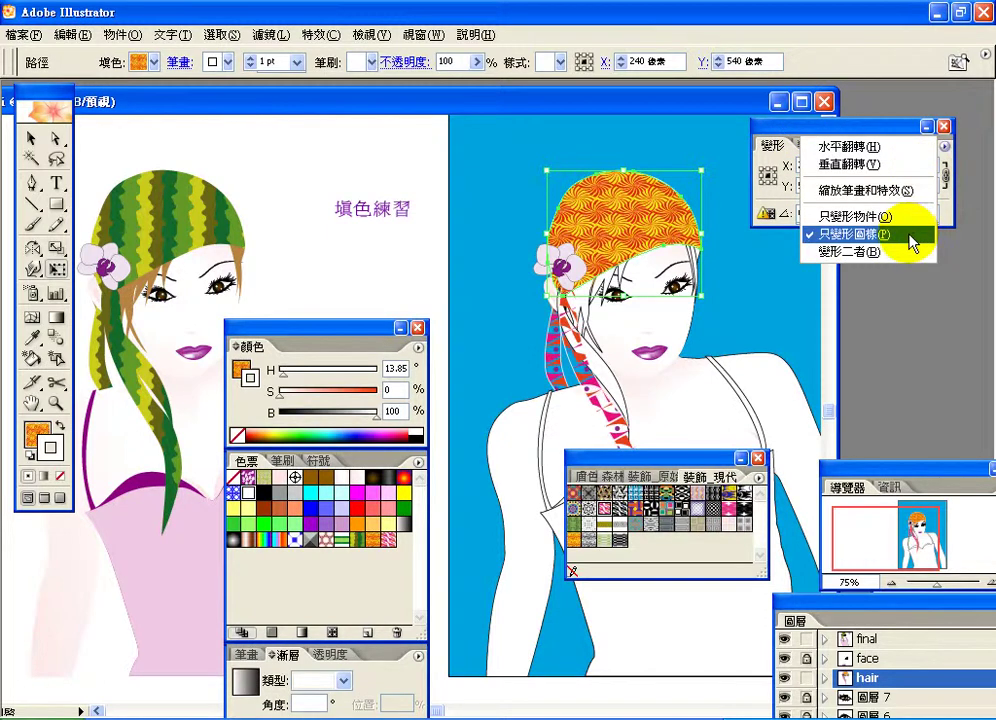
click(839, 124)
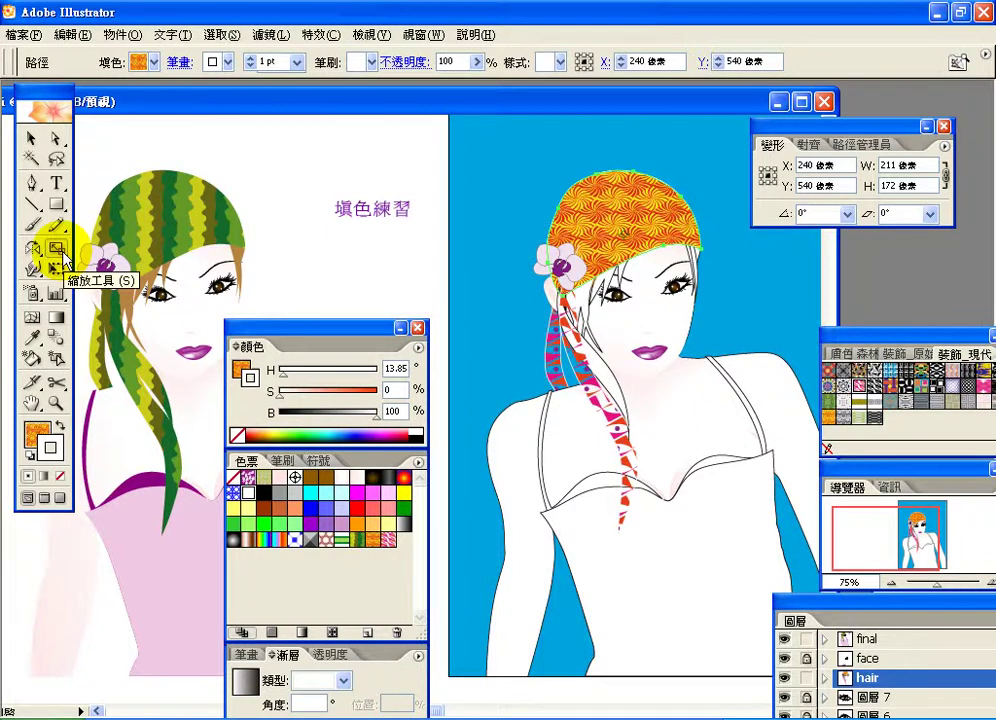
Scale the headscarf's pattern freehand with the Scale tool, starting from outside the headscarf and moving towards its centre.
drag(290, 229, 223, 233)
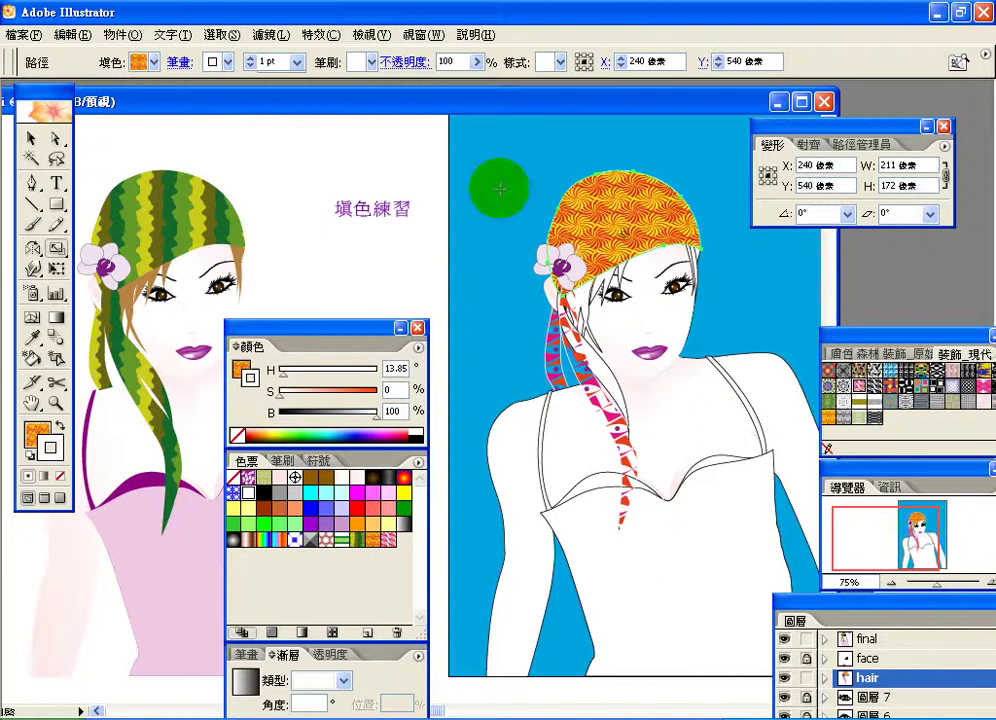
drag(553, 181, 600, 212)
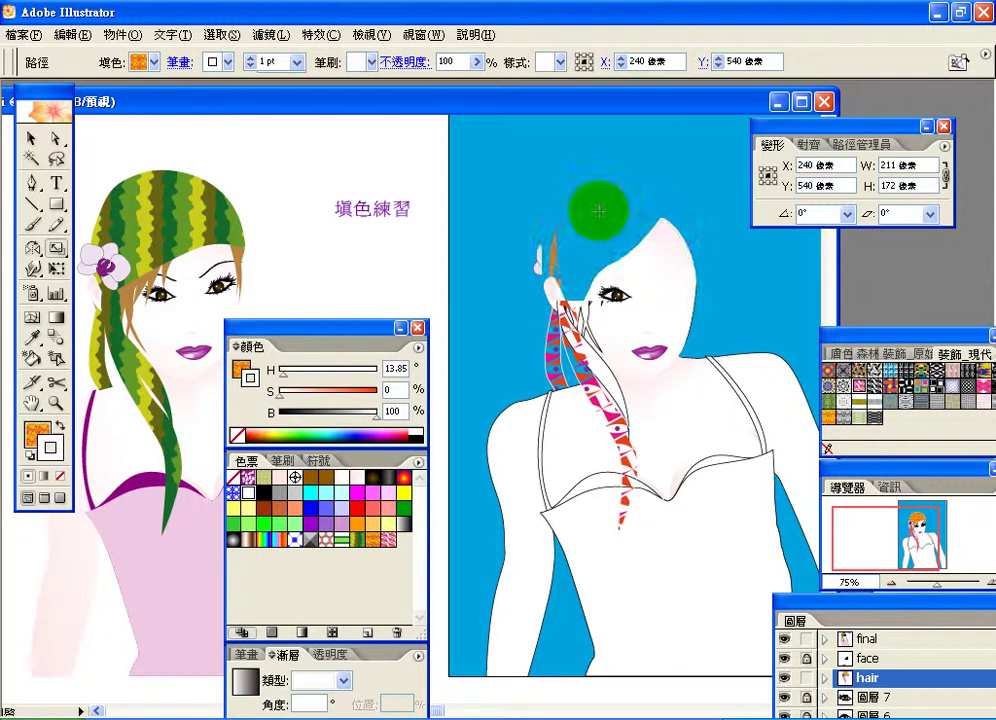